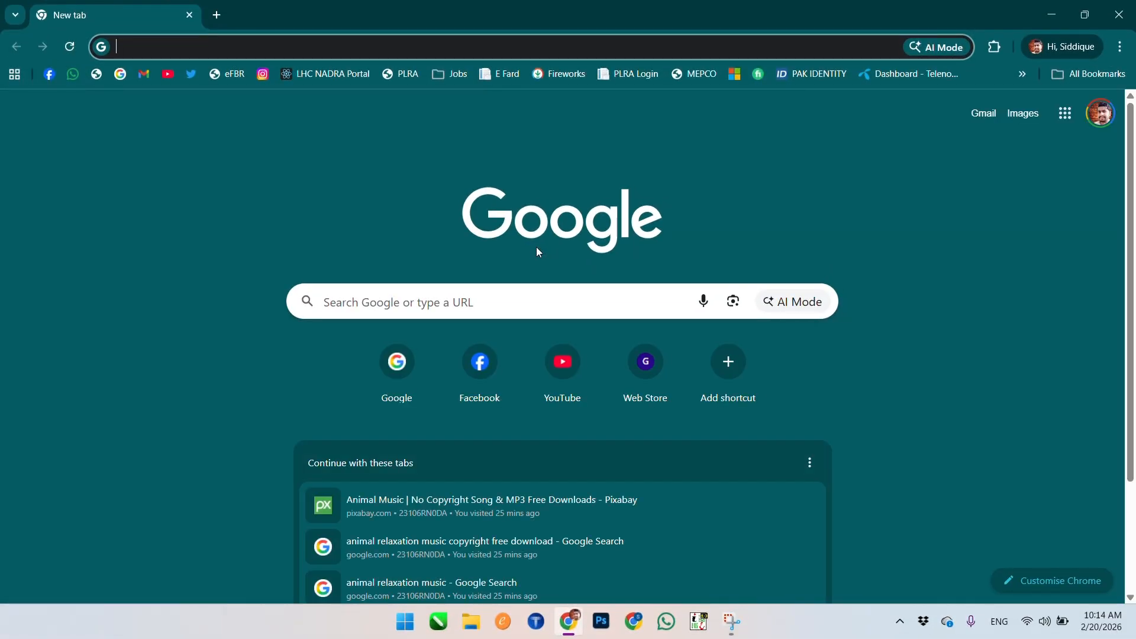
# Step: Search Google for "plra" and open the Punjab Land Records Authority website
pyautogui.write('p')
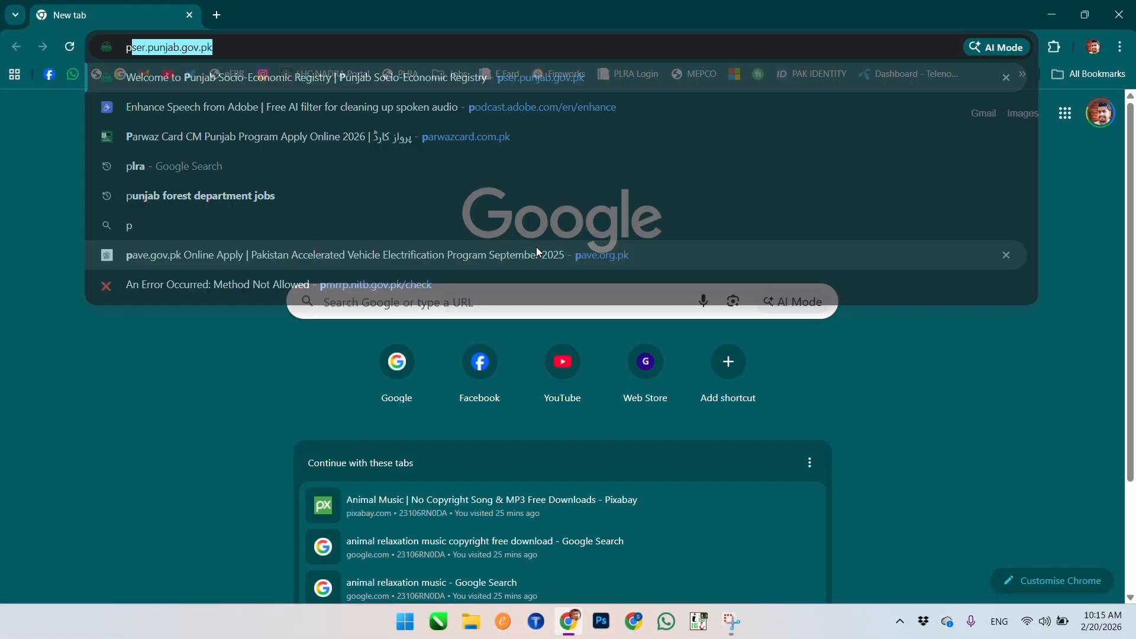
pyautogui.write('lra')
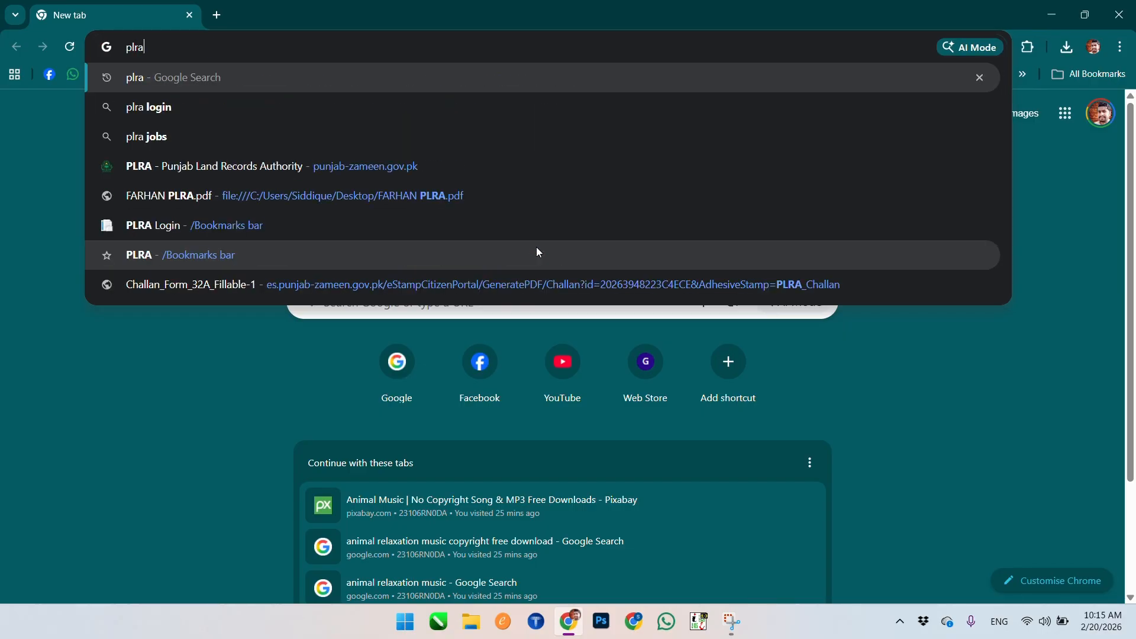
pyautogui.press('Return')
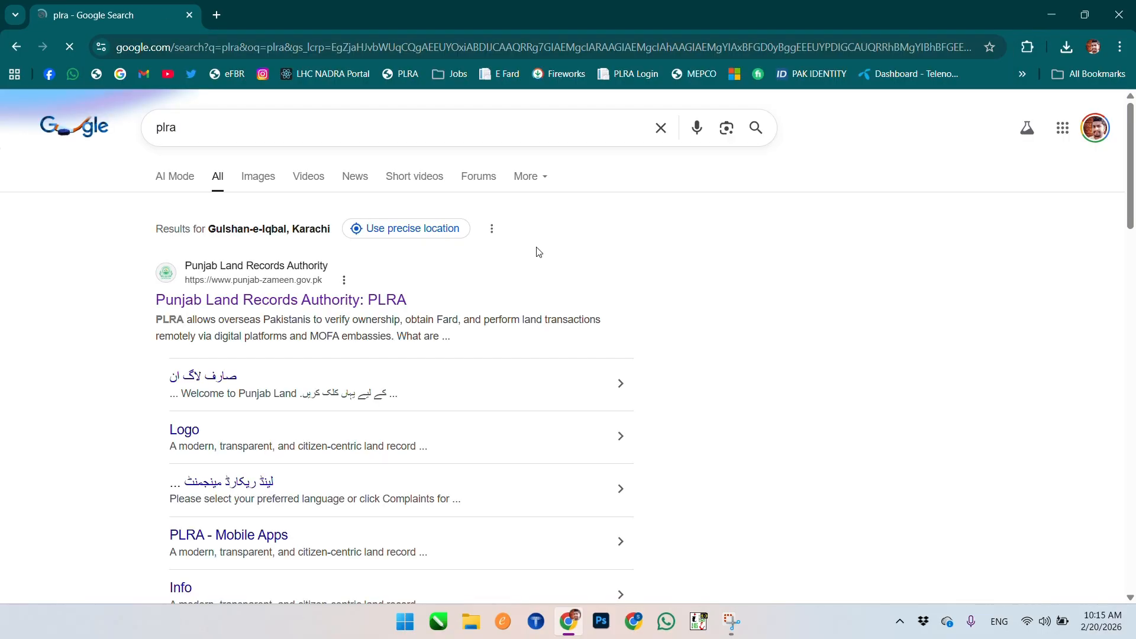
pyautogui.click(322, 306)
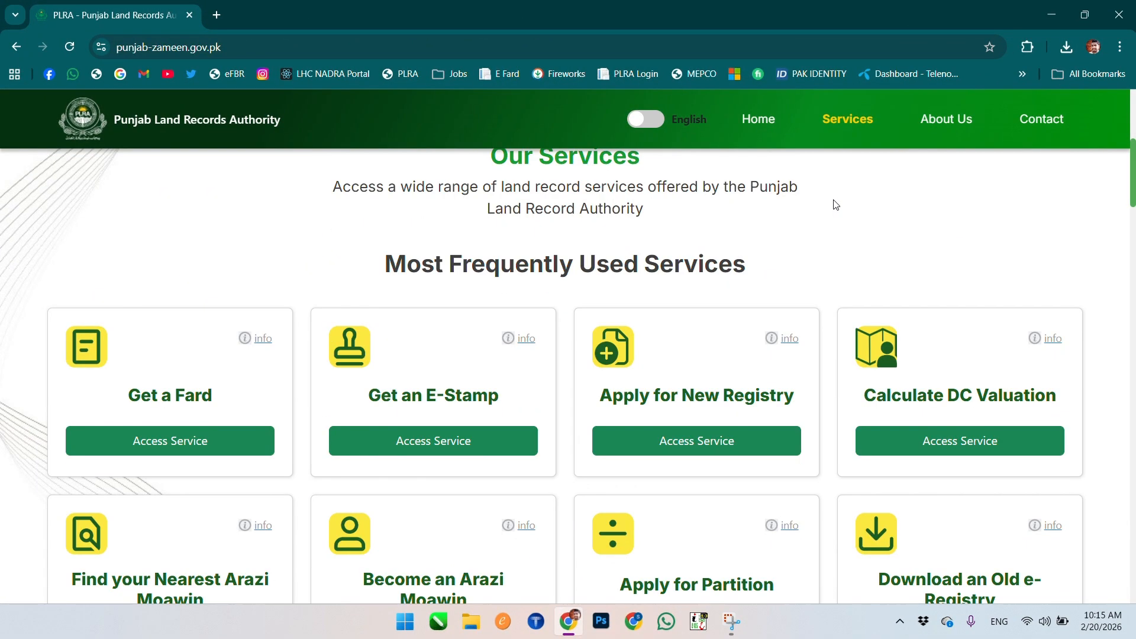
# Step: Open the Apply for New Registry service from the most frequently used services
pyautogui.scroll(-3, 832, 203)
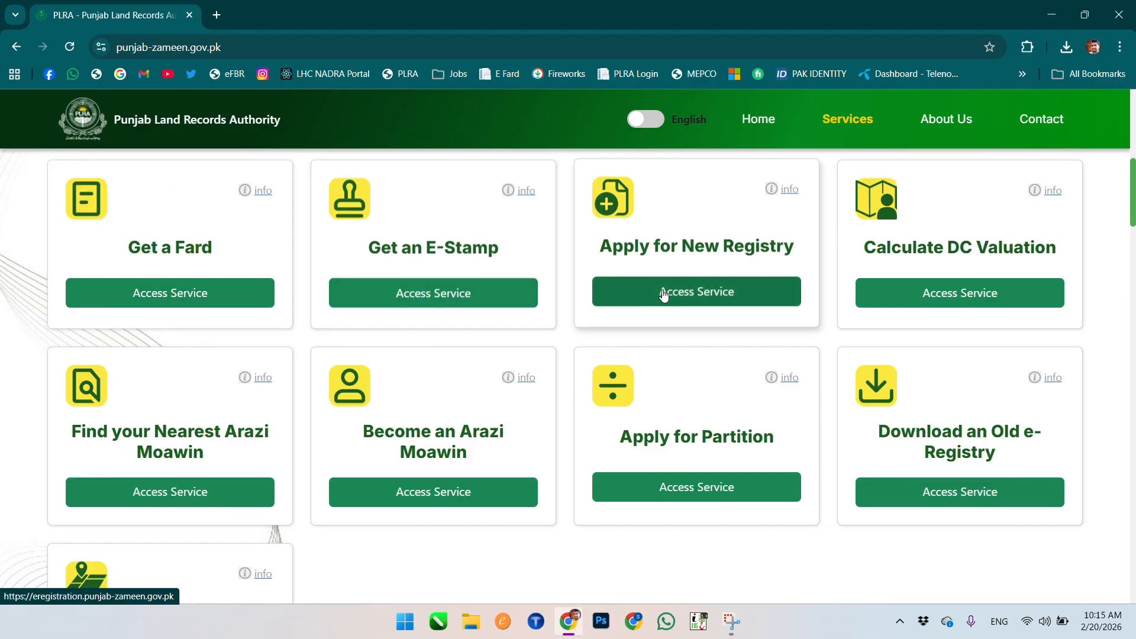
pyautogui.click(984, 282)
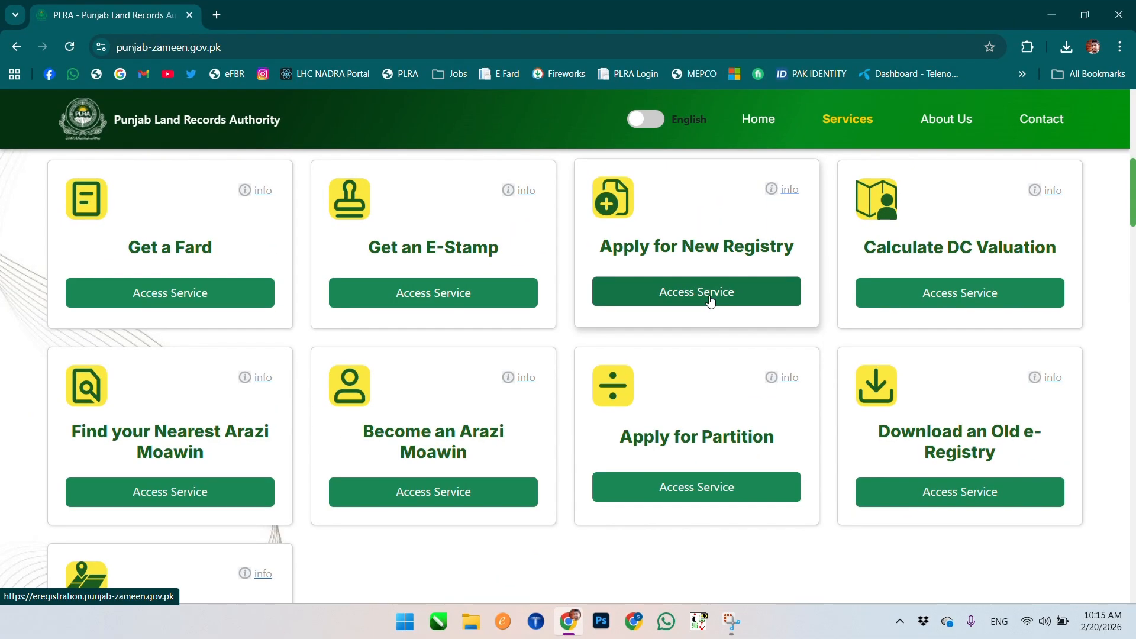
pyautogui.click(710, 300)
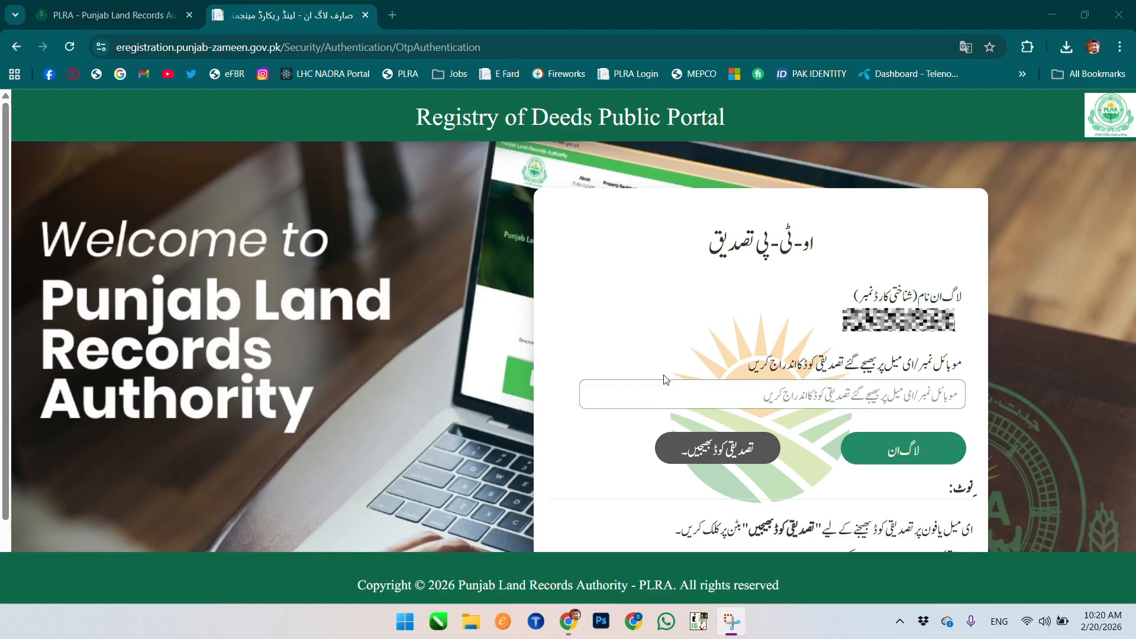
# Step: Request the login verification code and, once signed in, open the new registry entry form (اندراج نئی رجسٹری)
pyautogui.click(725, 465)
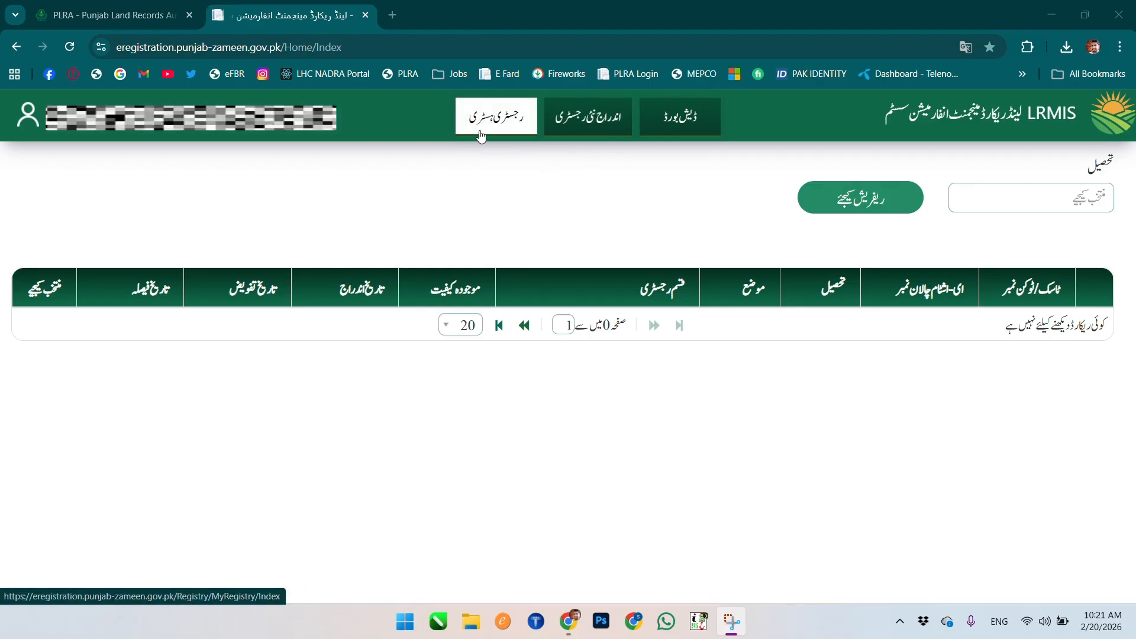
pyautogui.click(604, 125)
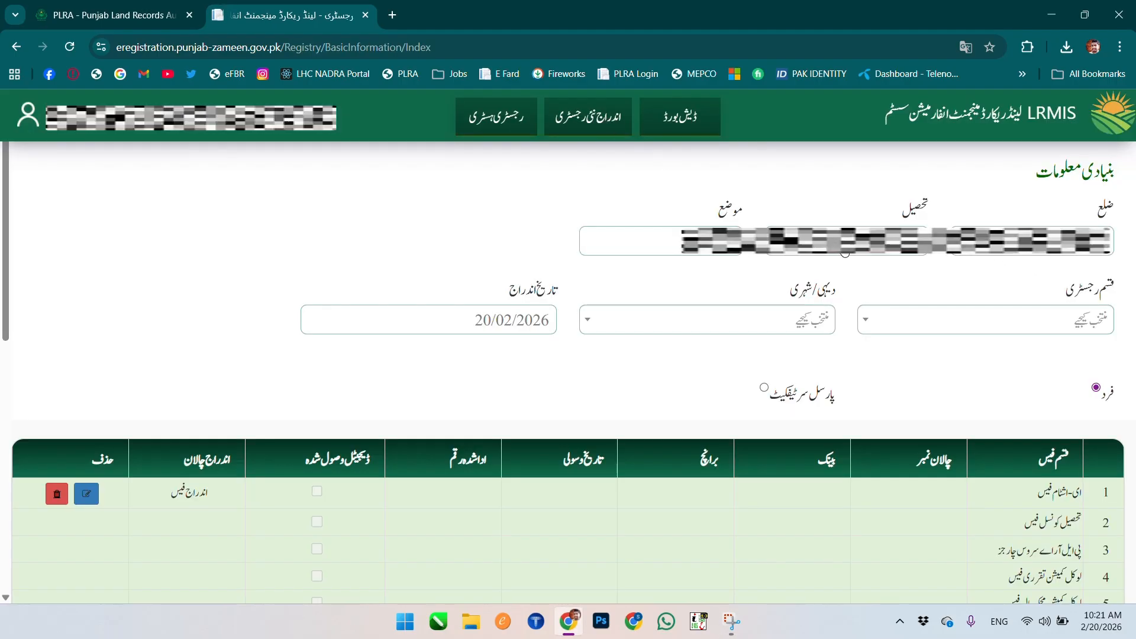
# Step: Search the mouza (موضع) list for 78 and select the matching Chak
pyautogui.click(665, 249)
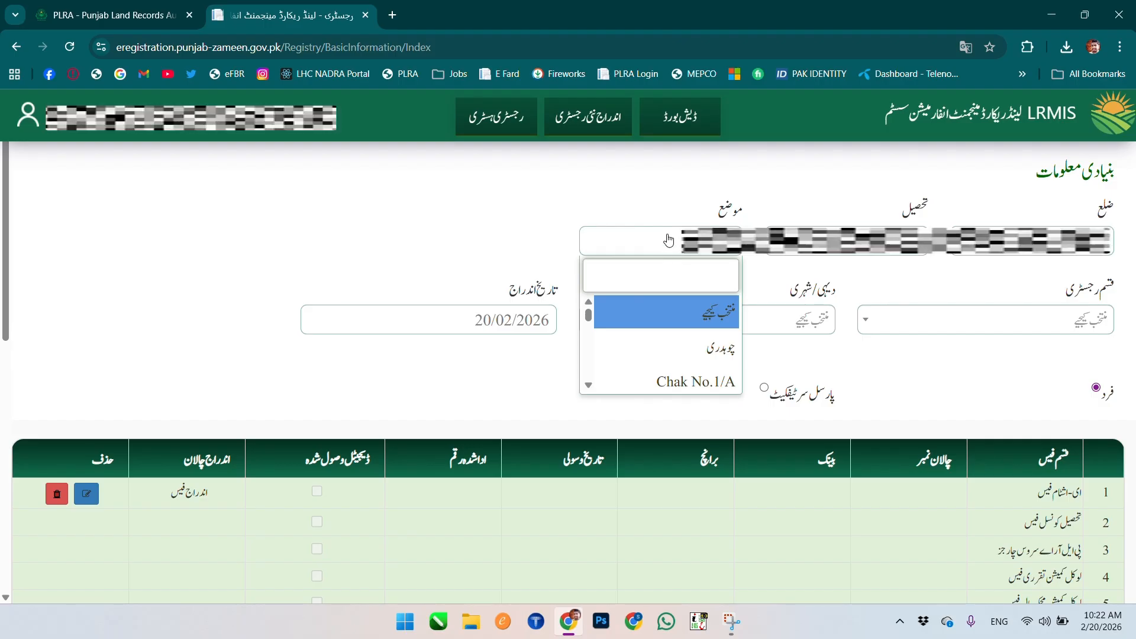
pyautogui.write('78')
pyautogui.click(714, 325)
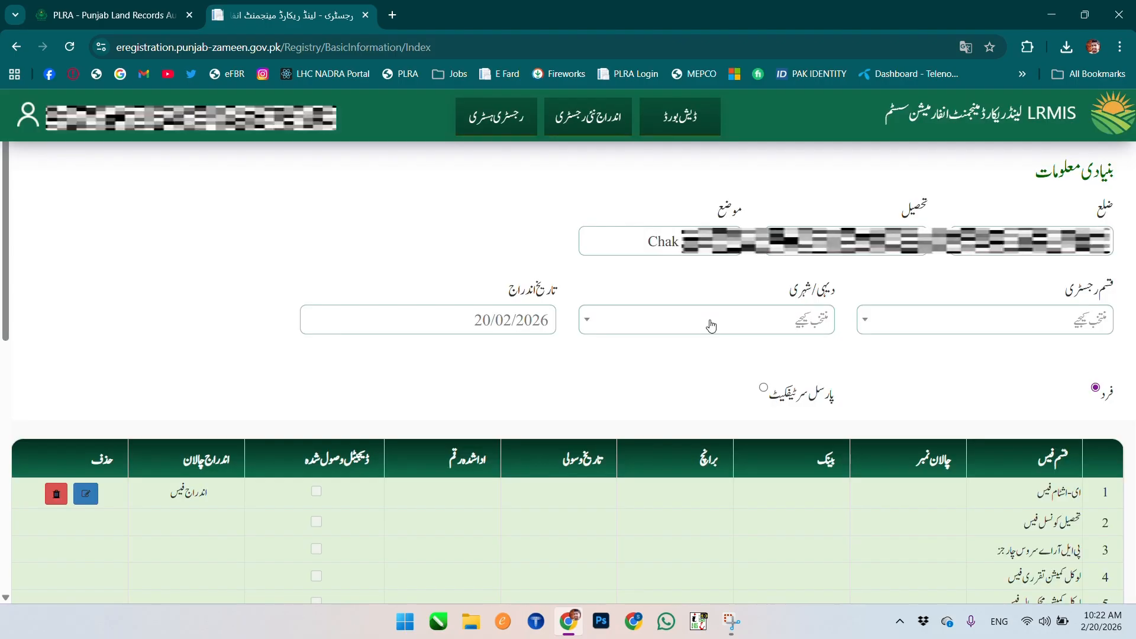
# Step: Set the registry type (قسم رجسٹری) to بیع and the rural/urban field (دیہی/شہری) to دیہی
pyautogui.click(979, 322)
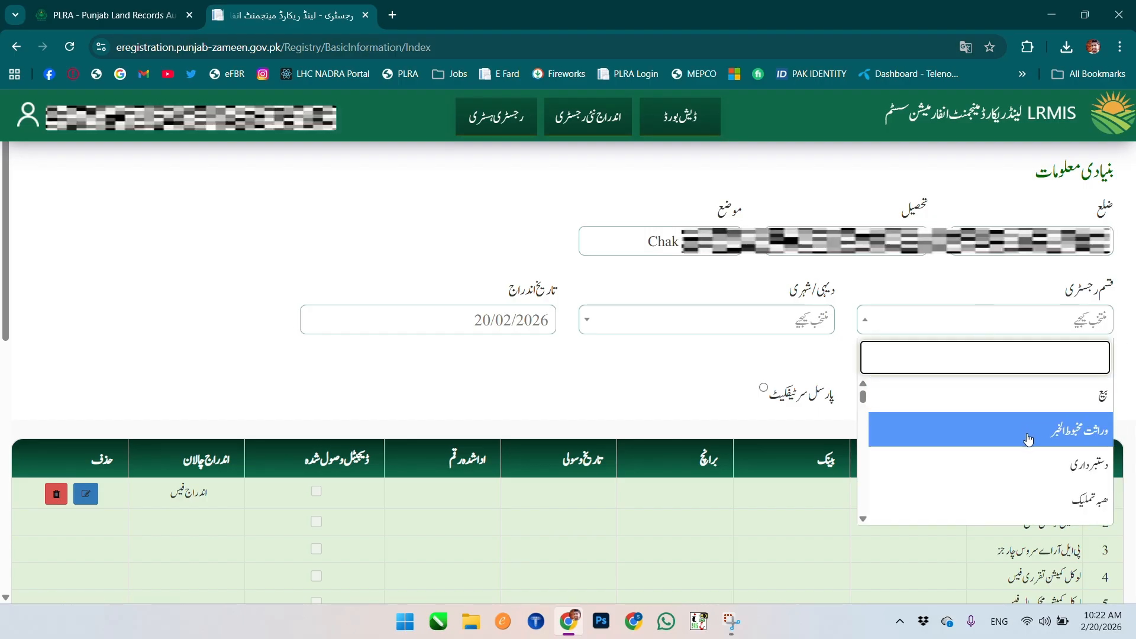
pyautogui.scroll(-3, 1093, 421)
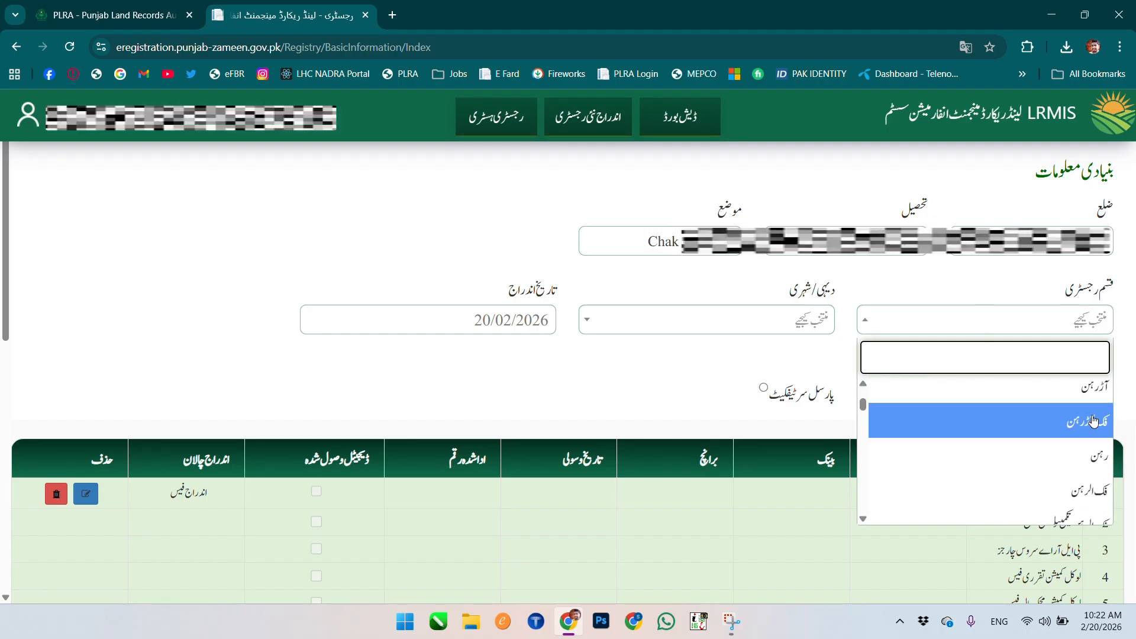
pyautogui.scroll(-3, 1091, 423)
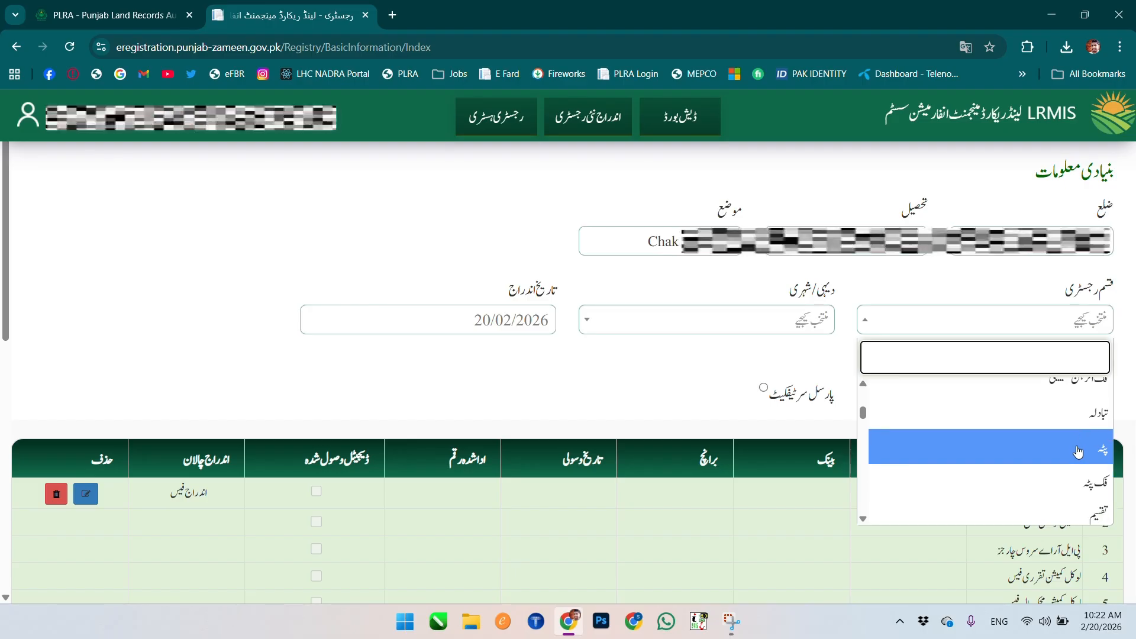
pyautogui.scroll(-5, 1079, 438)
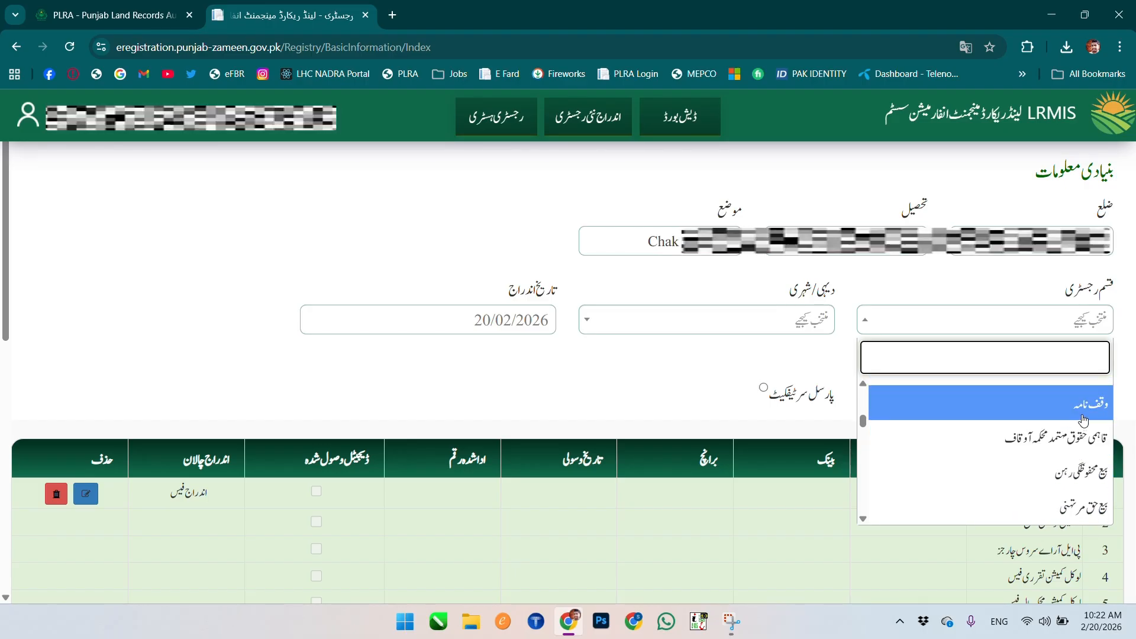
pyautogui.scroll(-5, 1083, 419)
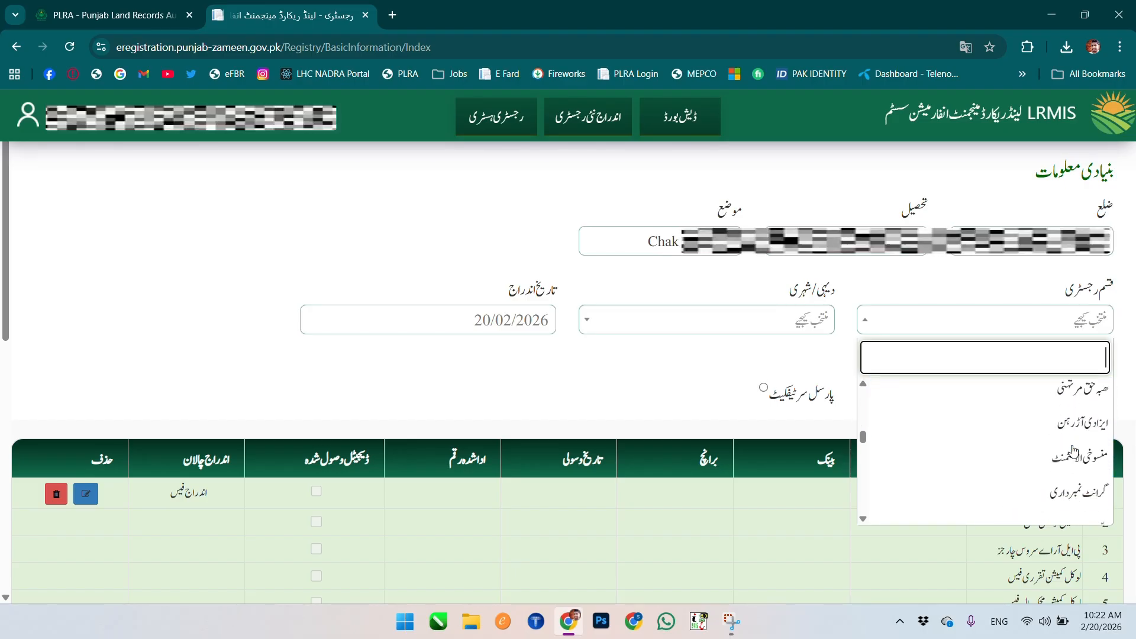
pyautogui.scroll(-5, 1042, 461)
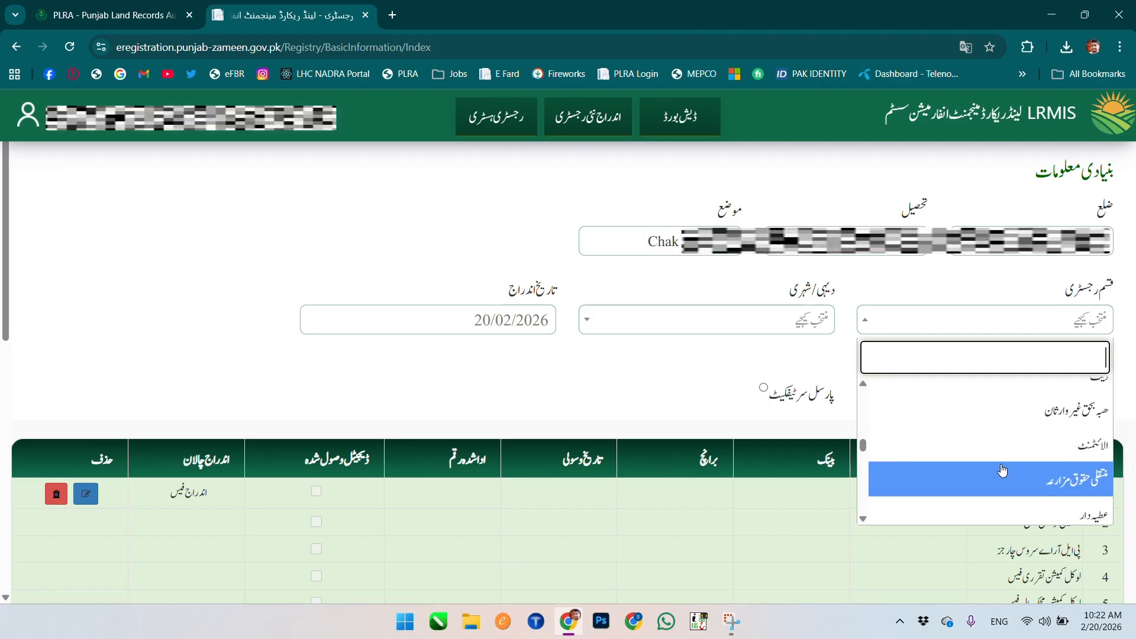
pyautogui.scroll(15, 1002, 470)
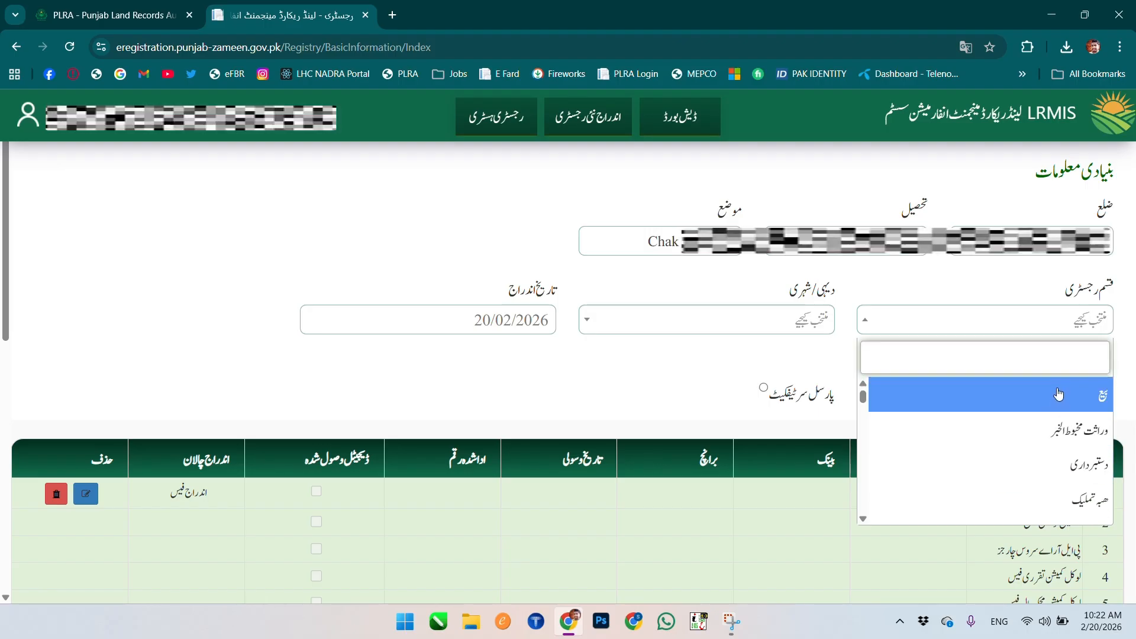
pyautogui.click(1058, 395)
pyautogui.click(752, 329)
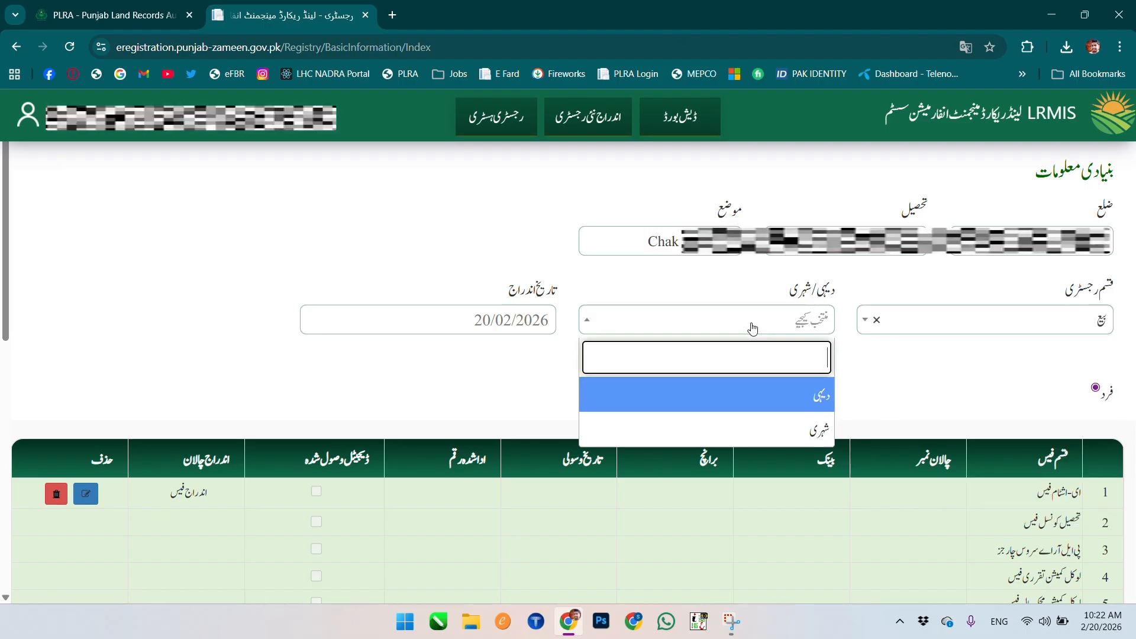
pyautogui.click(774, 395)
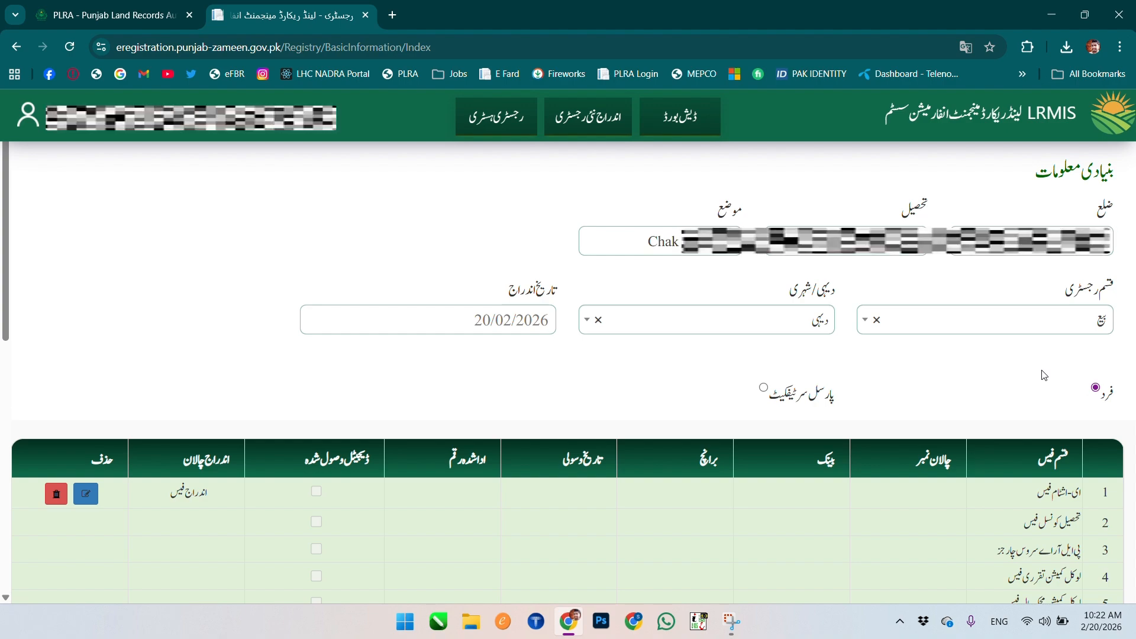
# Step: Look up the e-stamp challan number, save its fee entry, and save the registry's basic information
pyautogui.scroll(-3, 359, 316)
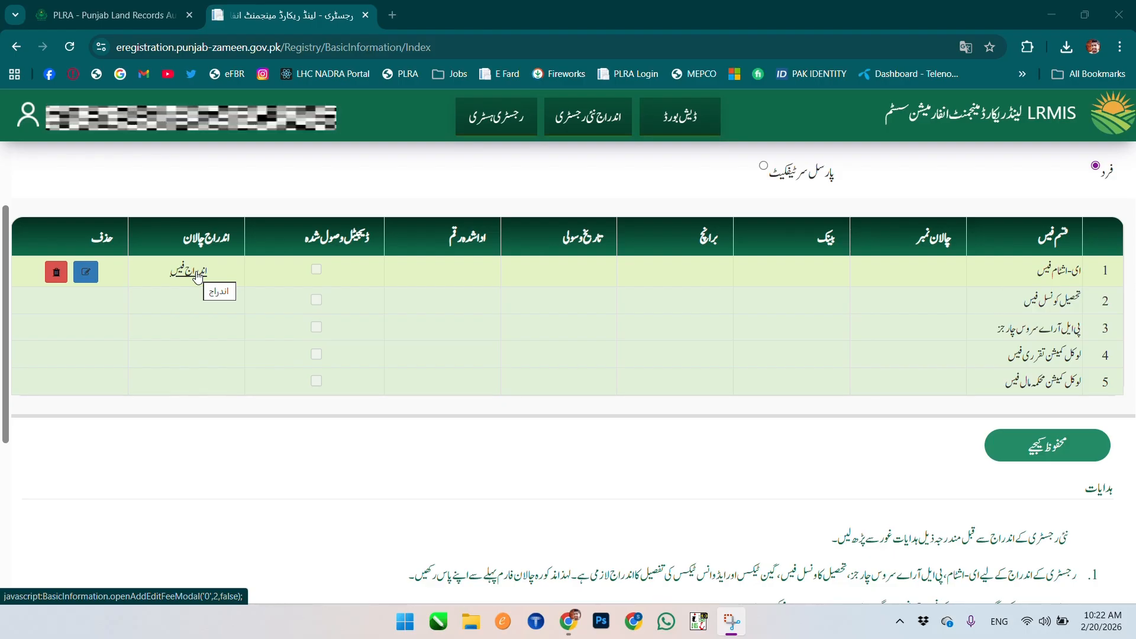
pyautogui.click(198, 277)
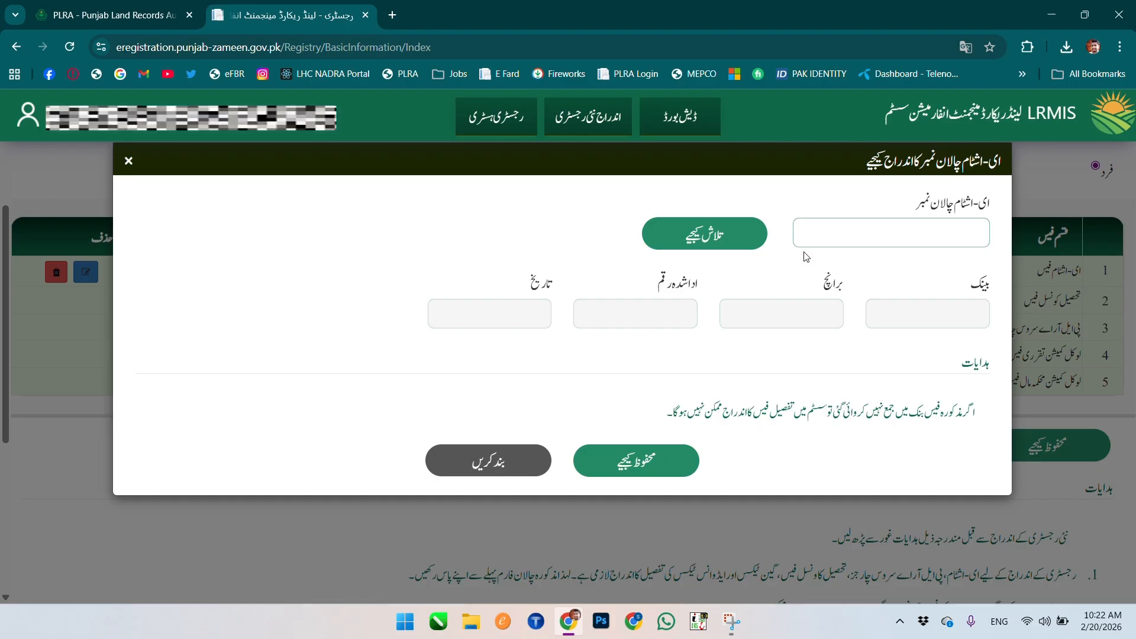
pyautogui.click(693, 239)
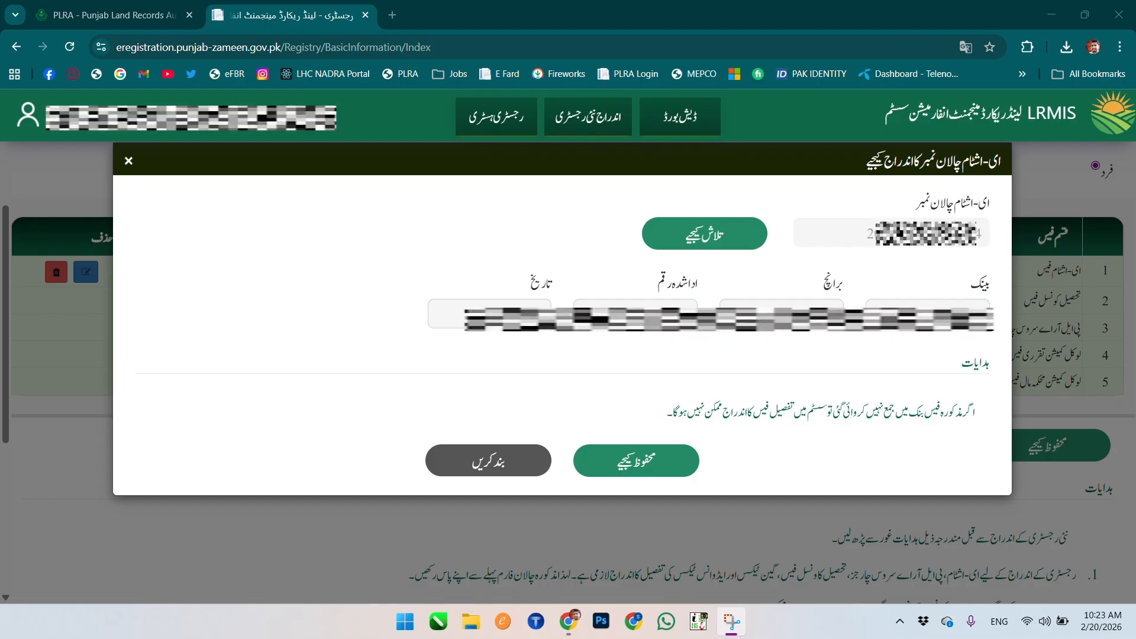
pyautogui.click(662, 470)
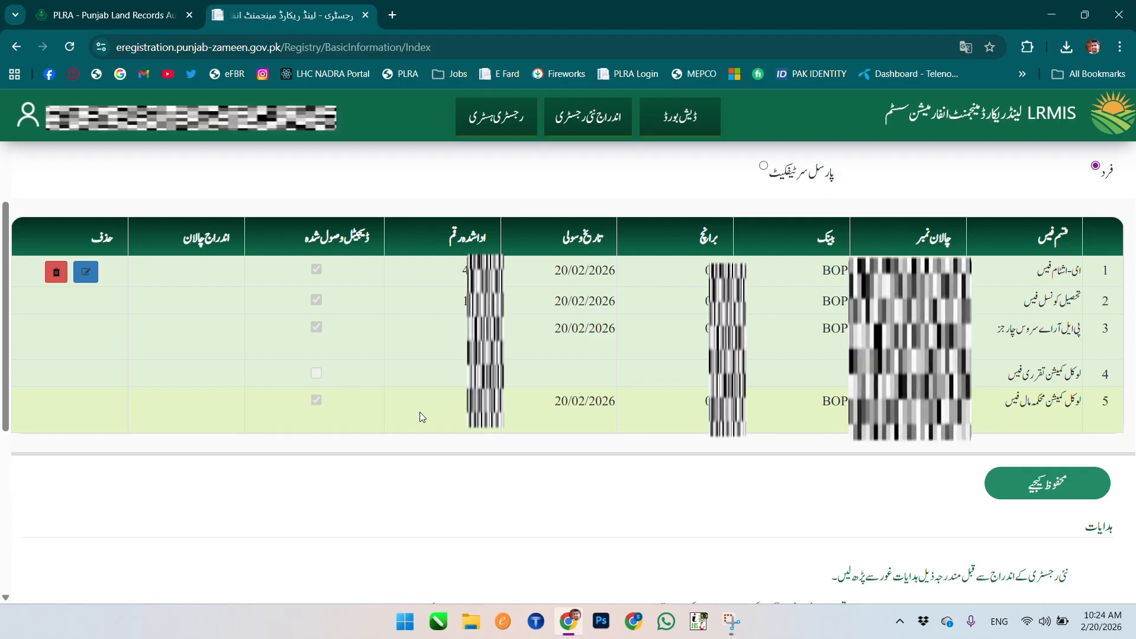
pyautogui.click(1010, 489)
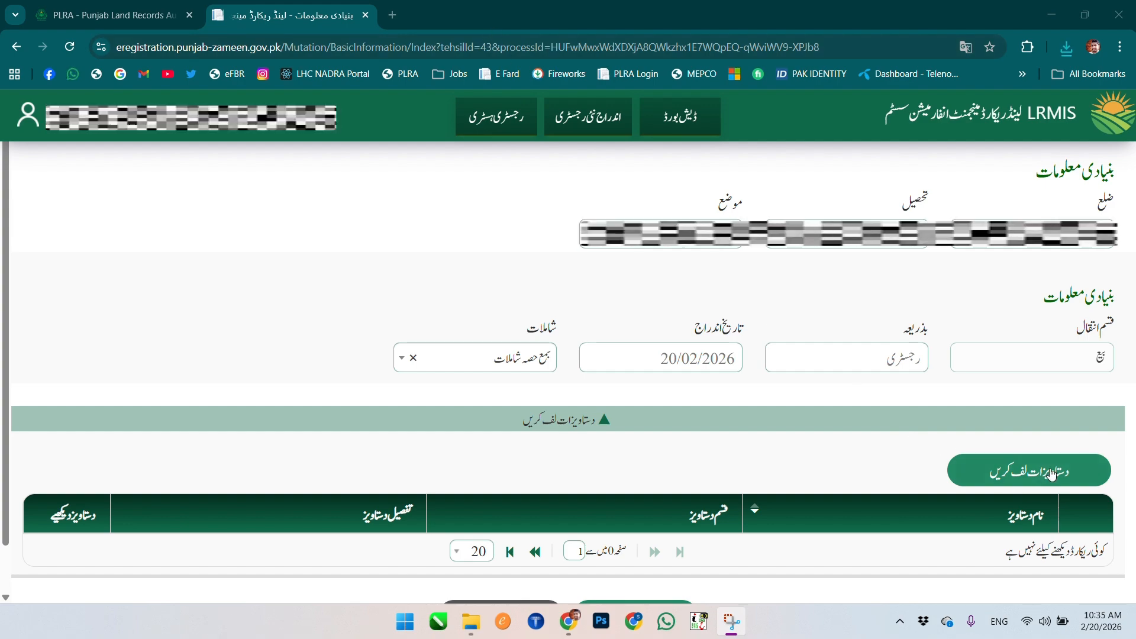
# Step: Attach the BOP image from the Desktop folder Registry 78A as a document of type بنک چالان and save it
pyautogui.click(1051, 473)
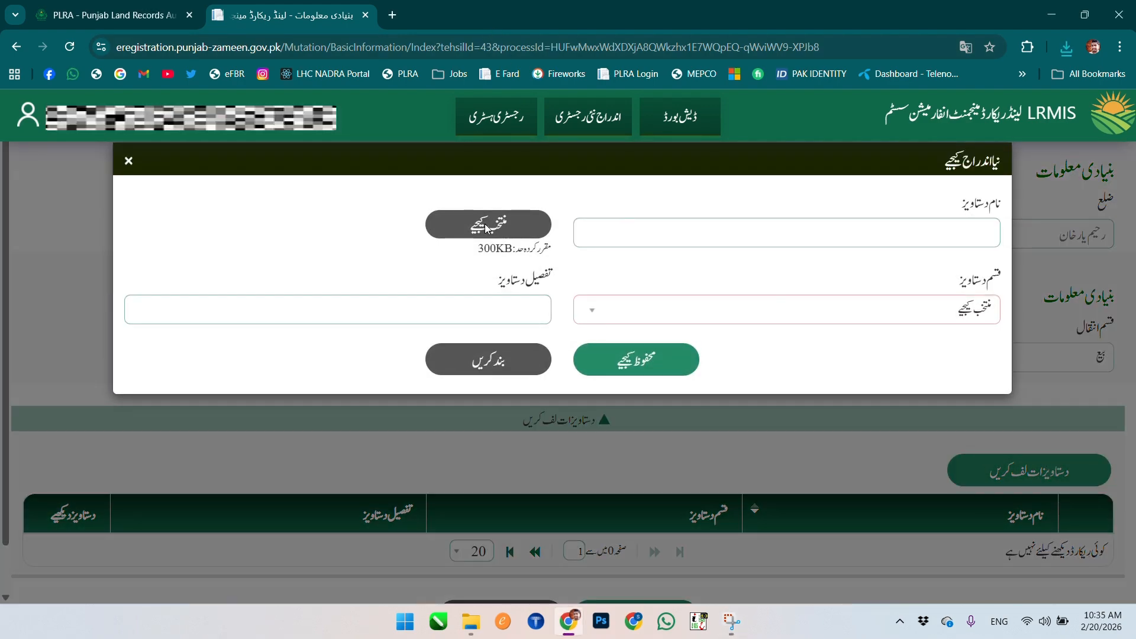
pyautogui.click(487, 225)
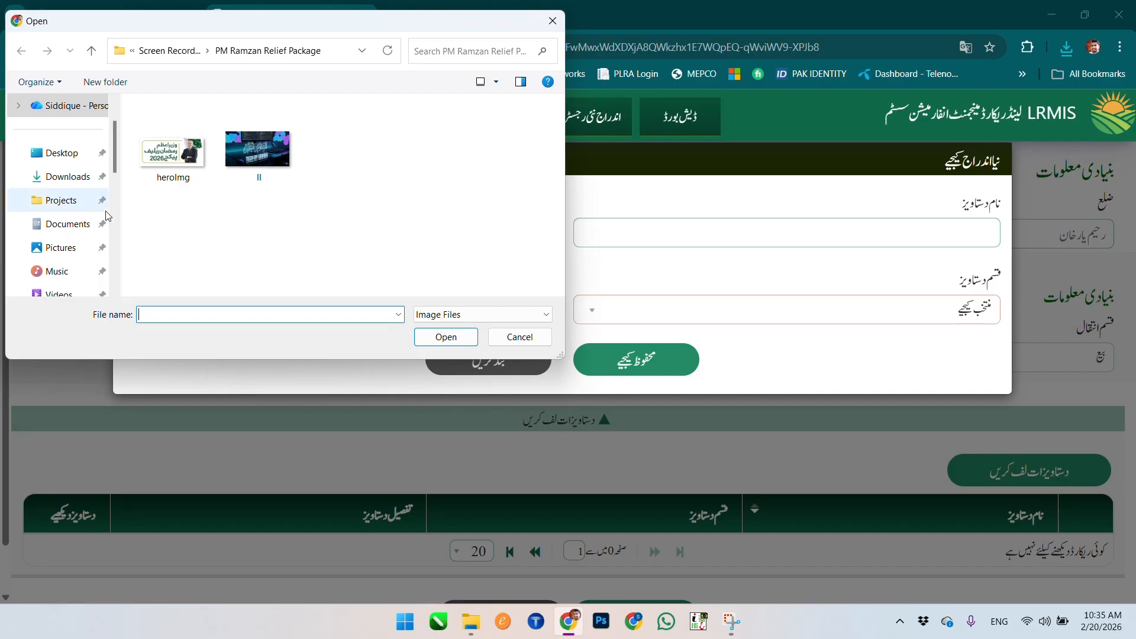
pyautogui.click(67, 155)
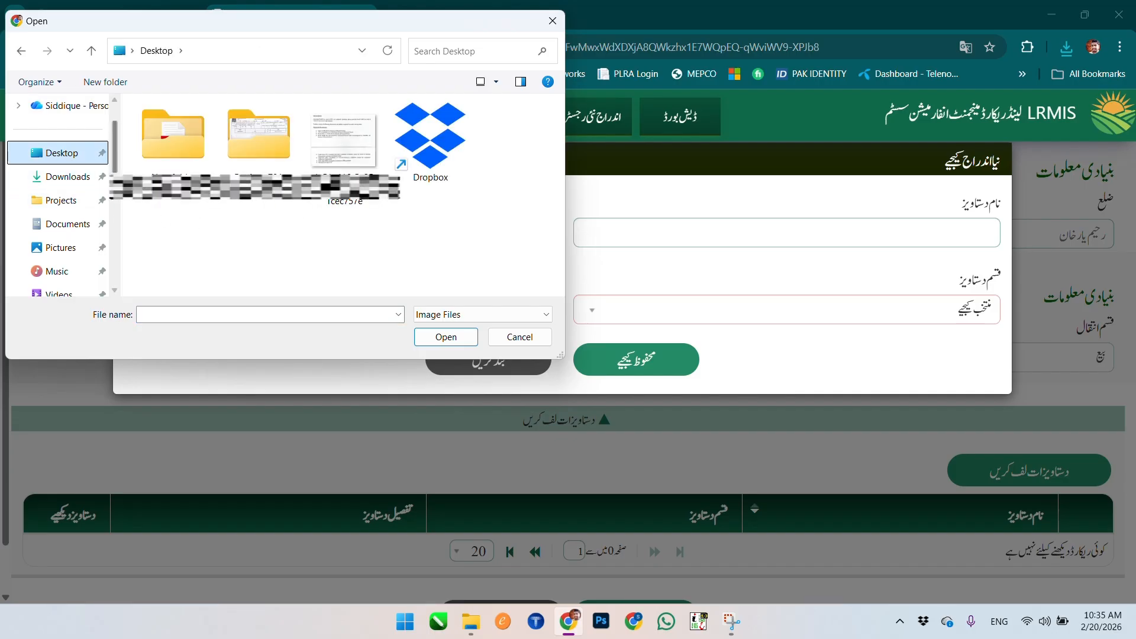
pyautogui.doubleClick(239, 155)
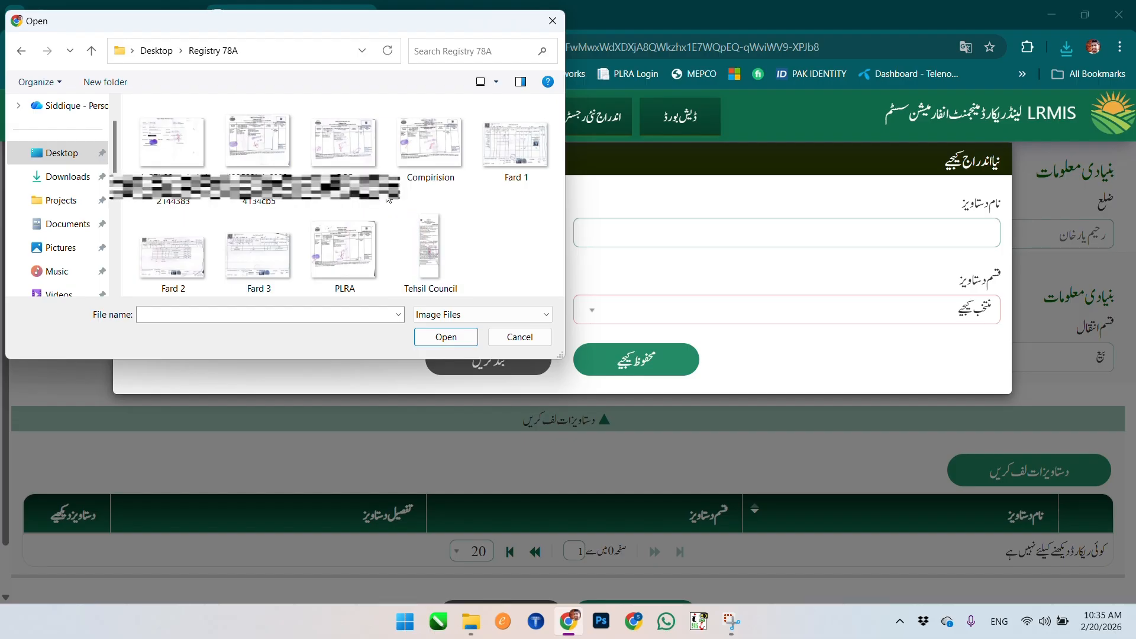
pyautogui.click(354, 154)
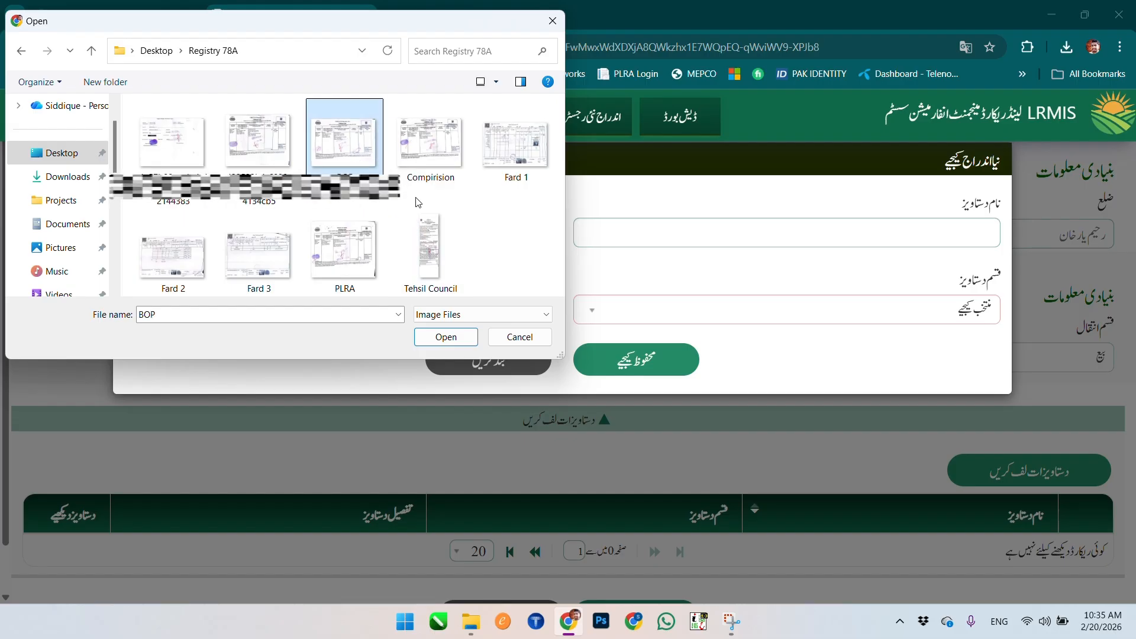
pyautogui.click(458, 338)
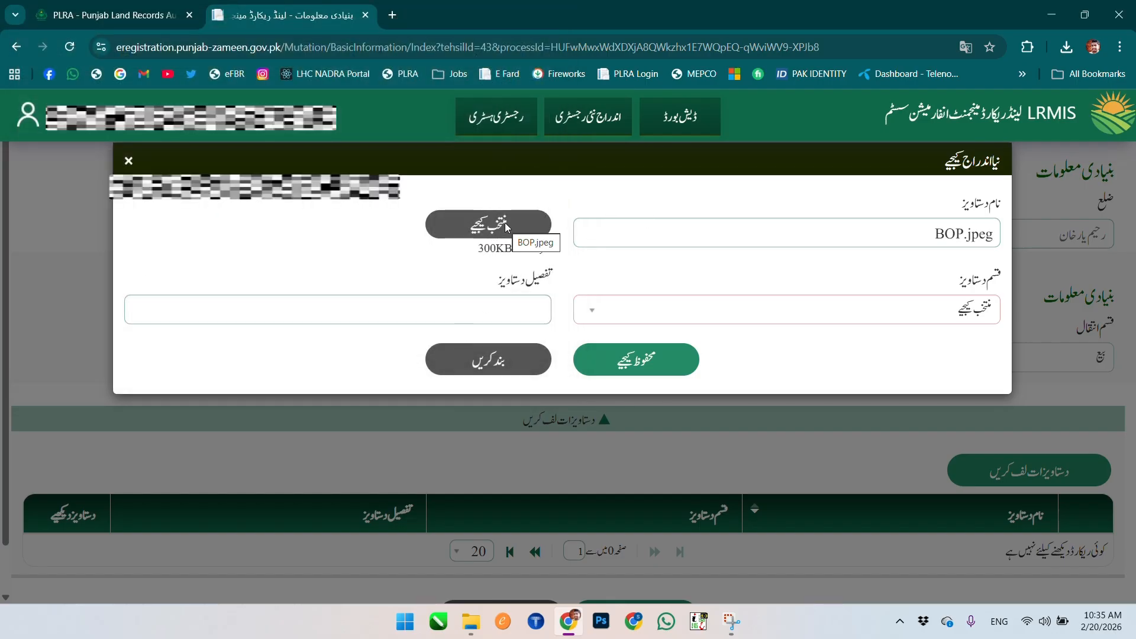
pyautogui.click(778, 321)
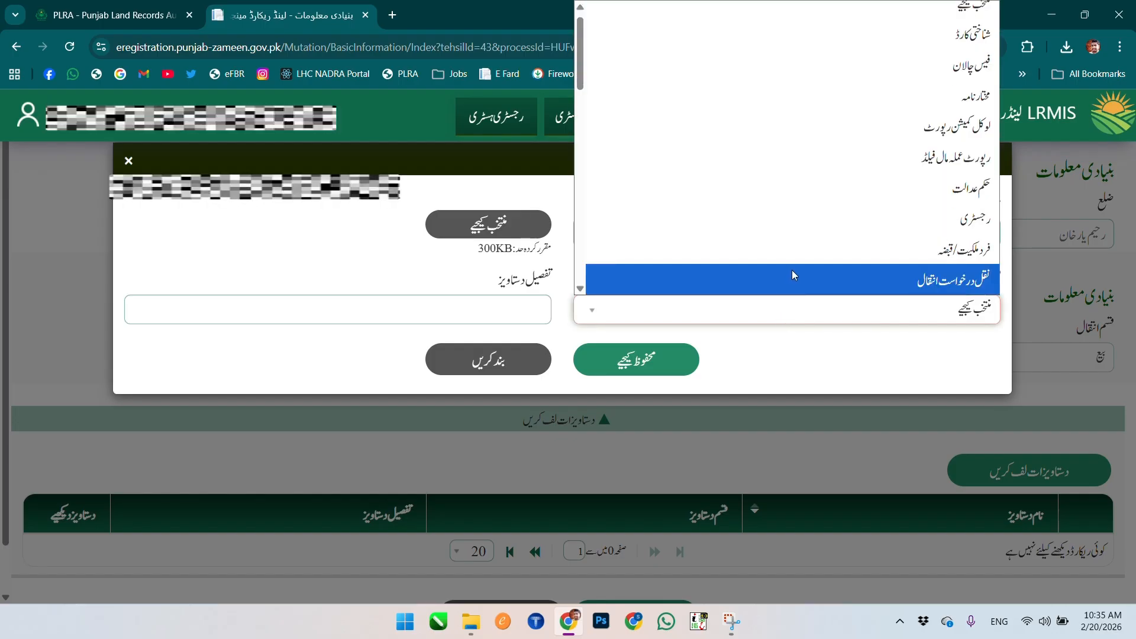
pyautogui.scroll(-5, 791, 269)
pyautogui.scroll(-6, 822, 255)
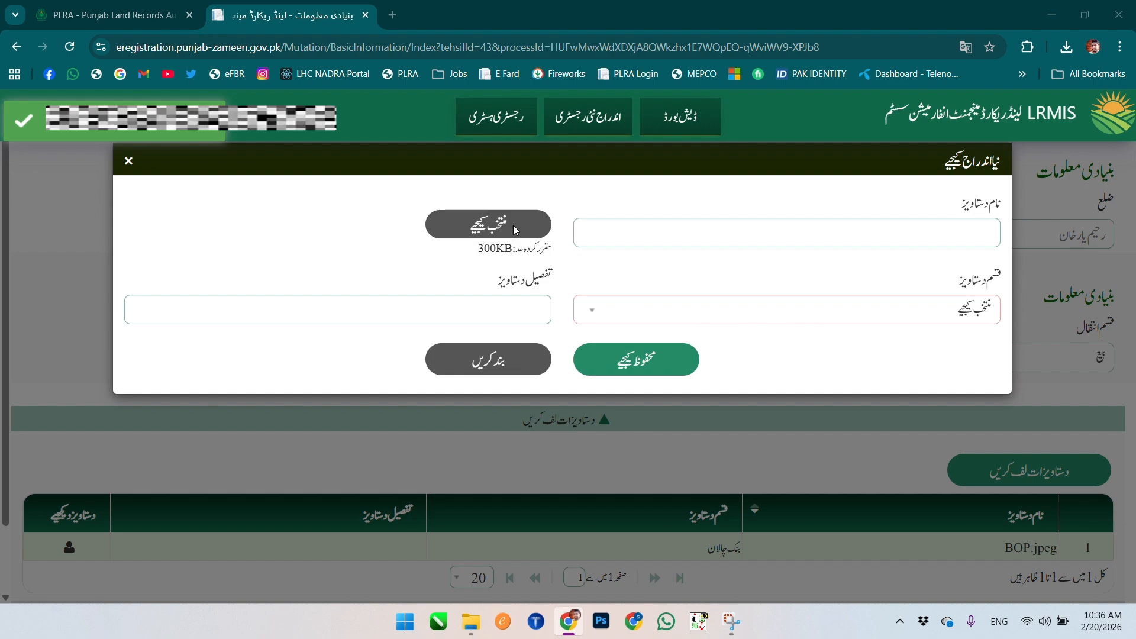
# Step: Attach the Compirision image from the Registry 78A folder as a document of type متفرق and save it
pyautogui.click(514, 226)
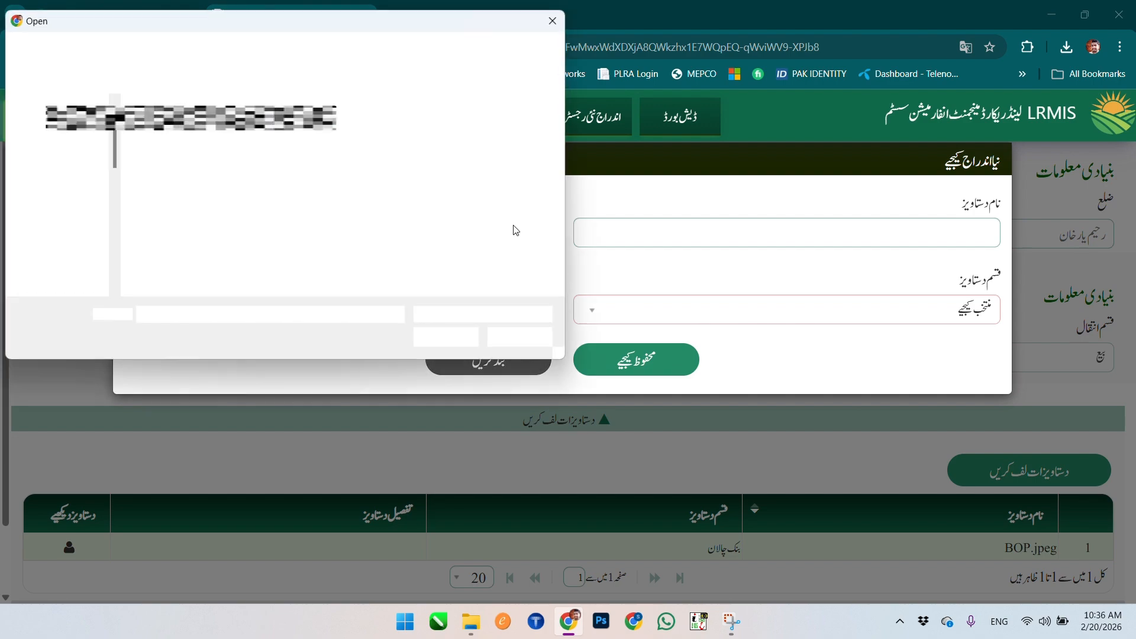
pyautogui.click(436, 157)
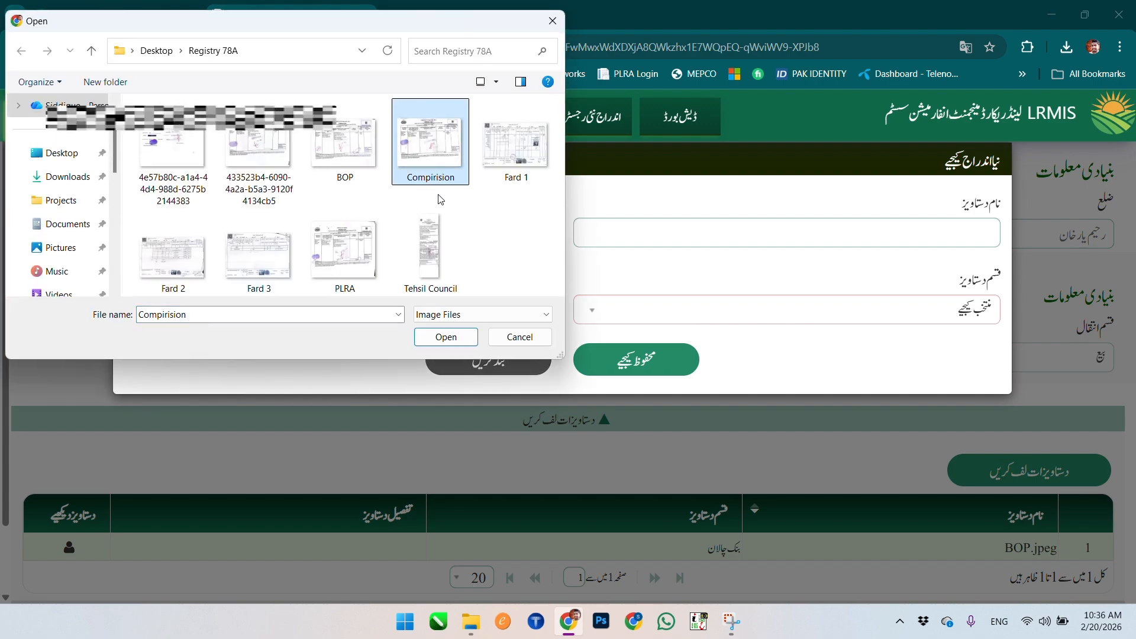
pyautogui.click(450, 343)
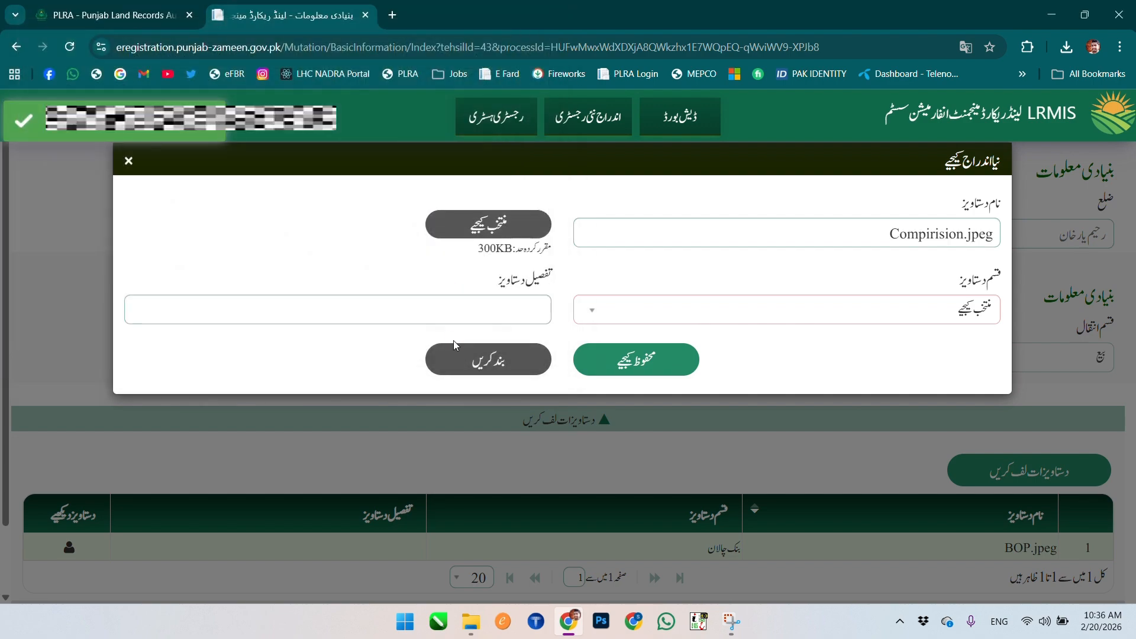
pyautogui.click(592, 310)
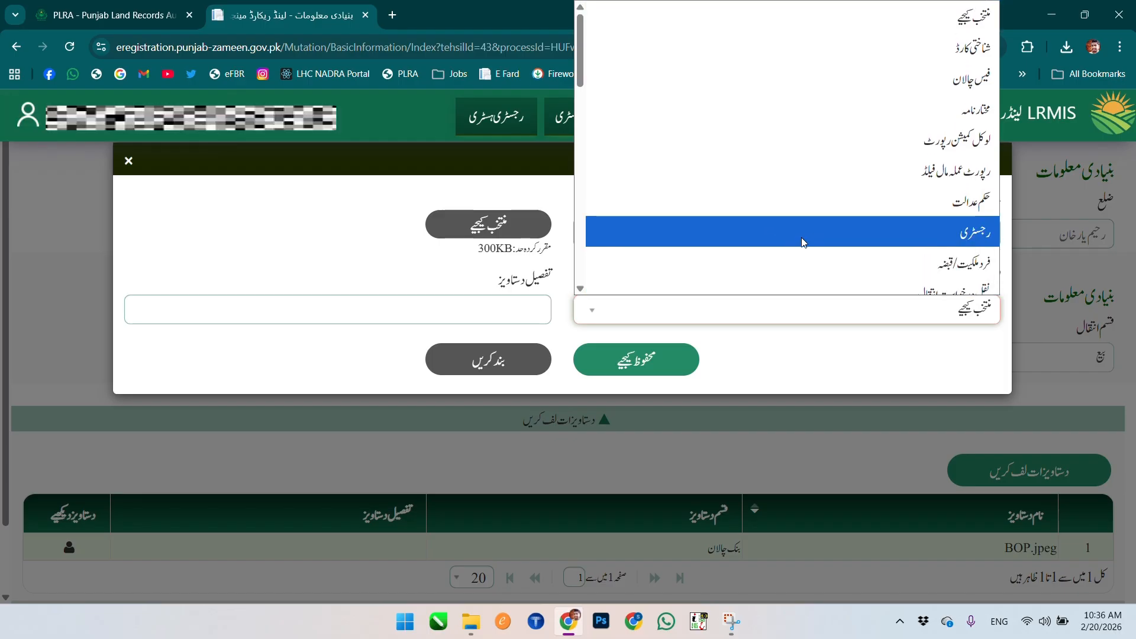
pyautogui.scroll(-5, 803, 241)
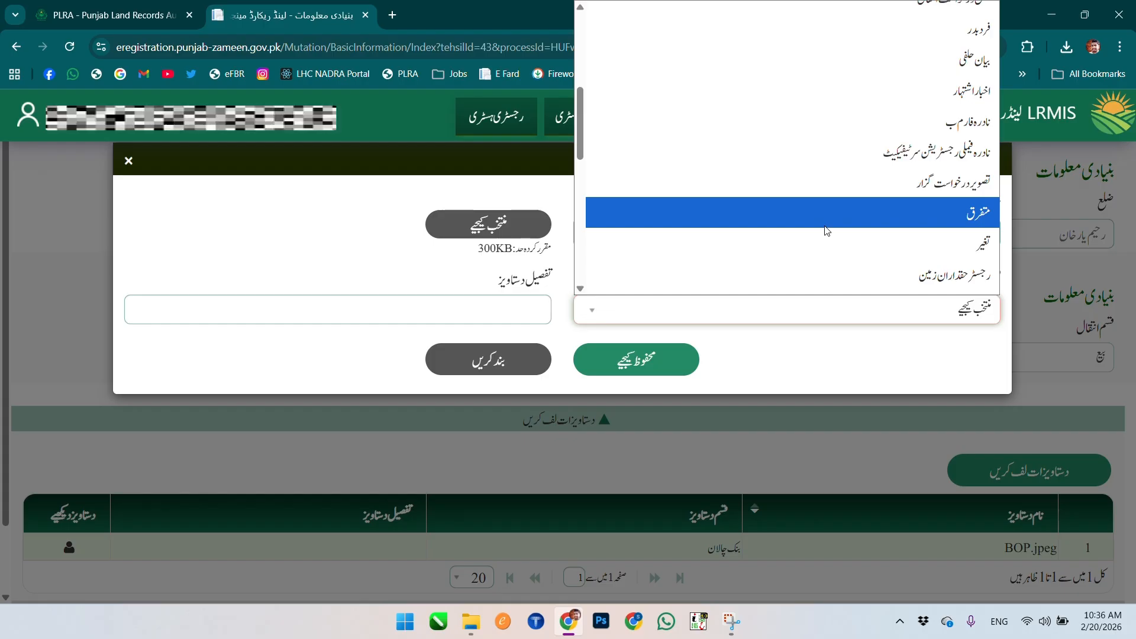
pyautogui.click(827, 213)
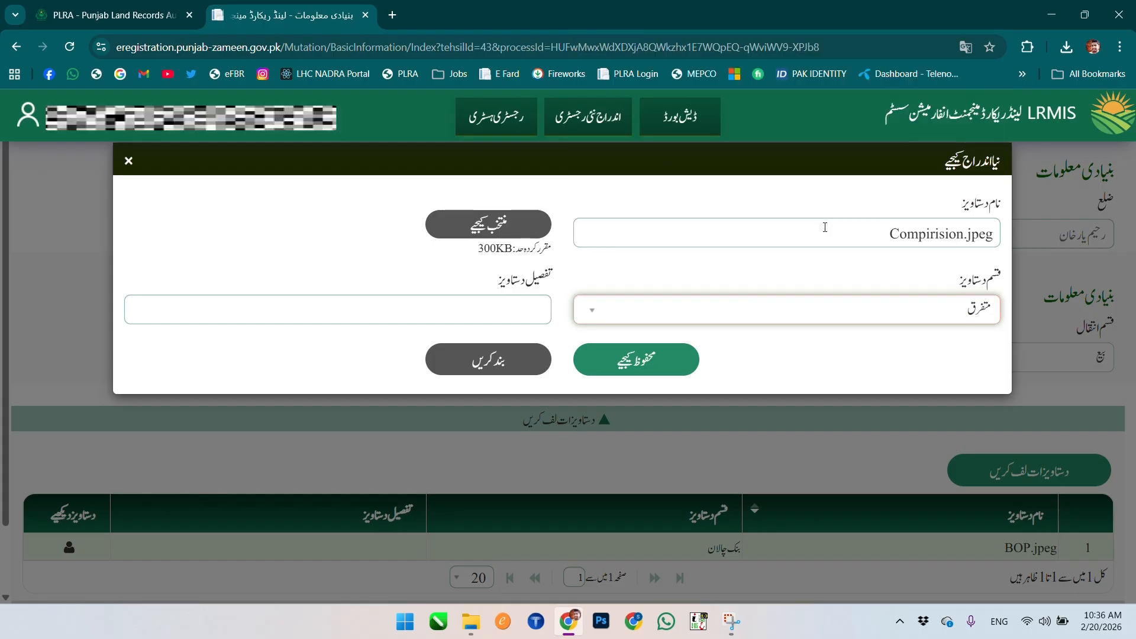
pyautogui.click(661, 362)
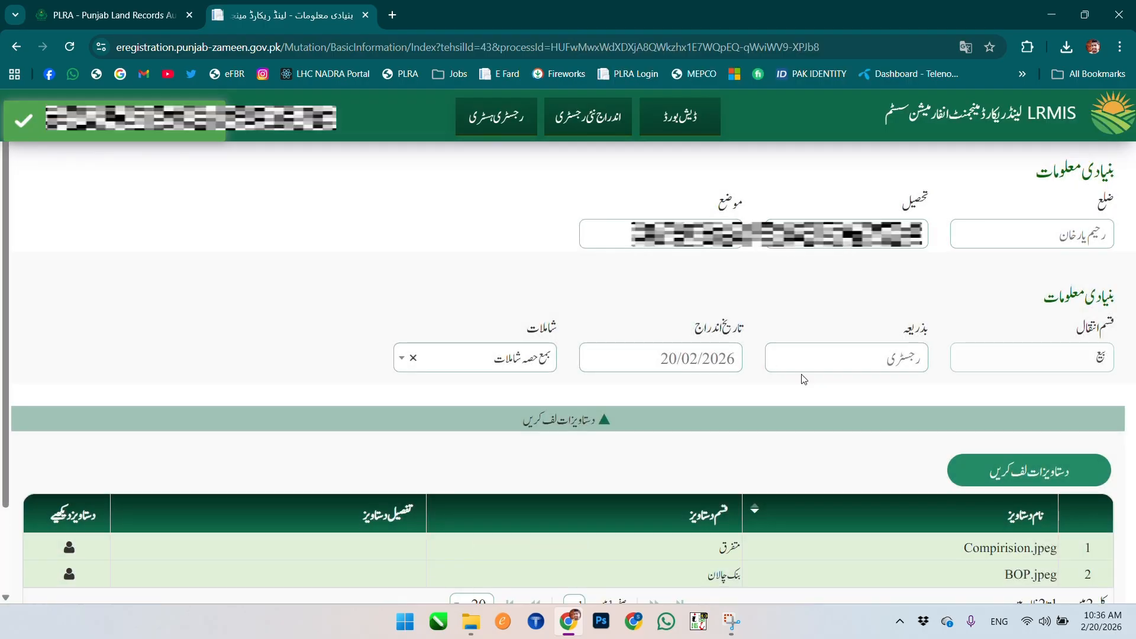
# Step: Attach the Tehsil Council image as a document of type تحصیل کونسل فیس چالان and save it
pyautogui.click(1028, 470)
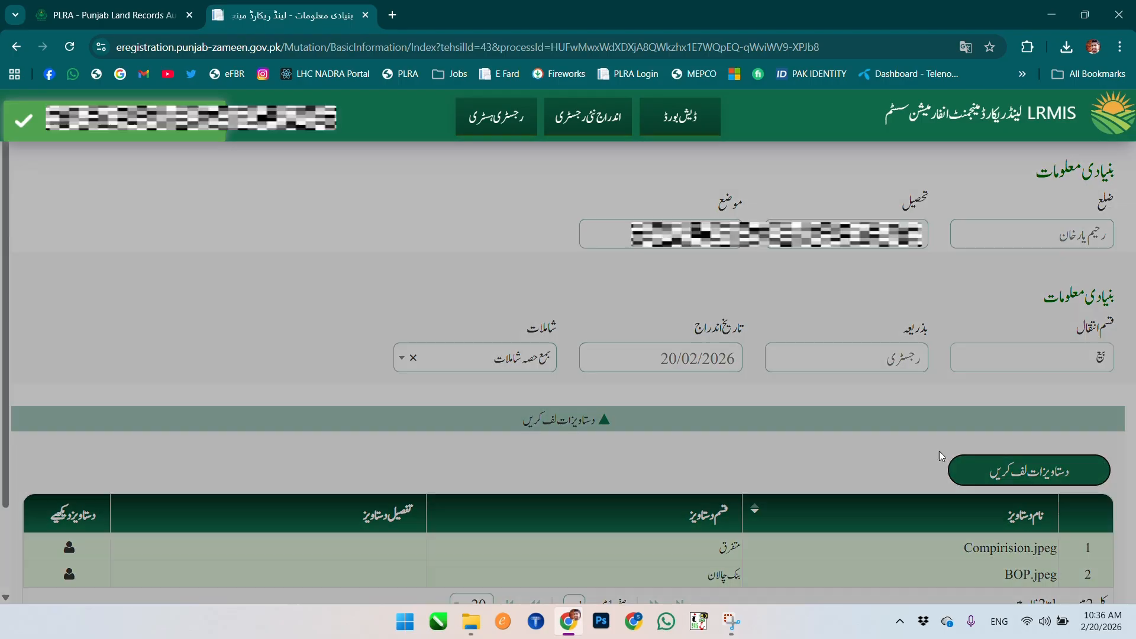
pyautogui.click(482, 220)
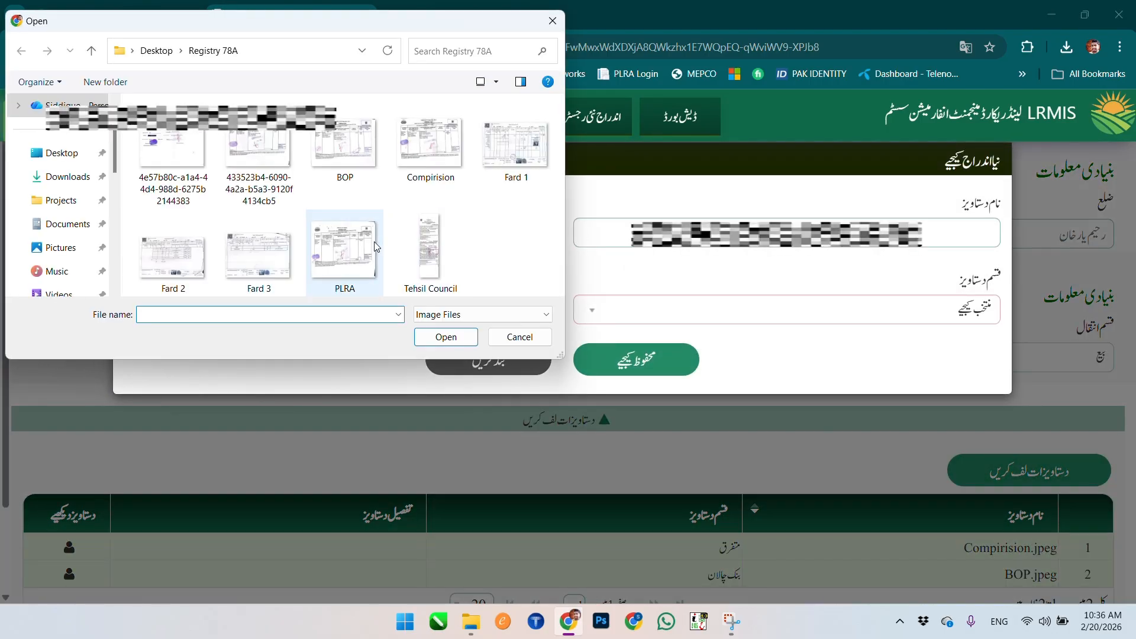
pyautogui.doubleClick(343, 253)
pyautogui.click(787, 310)
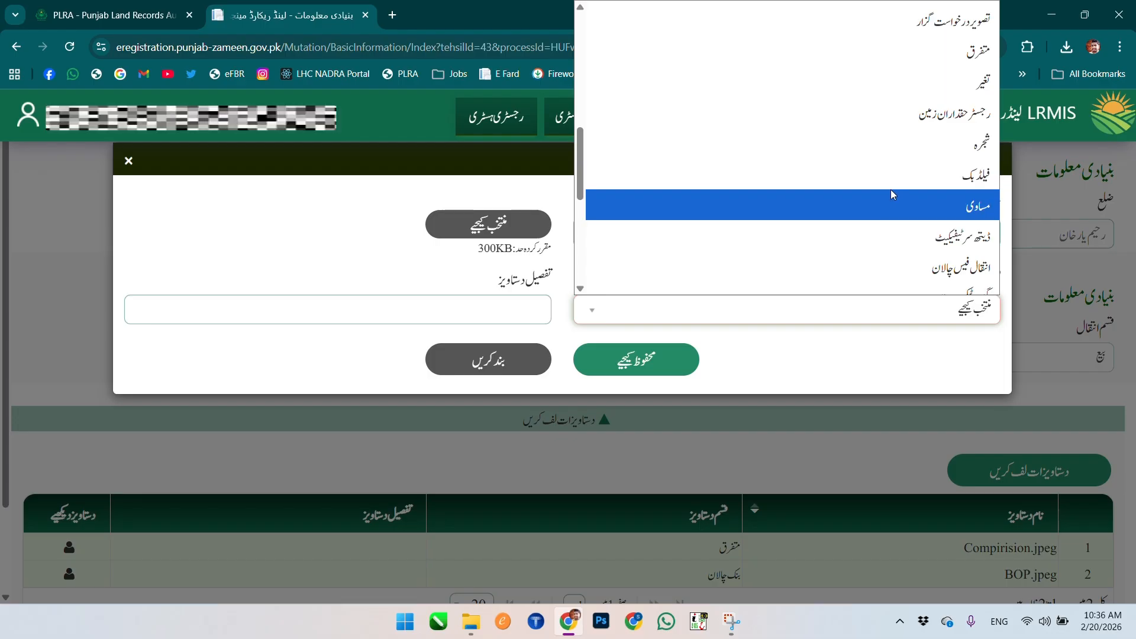
pyautogui.scroll(-3, 889, 233)
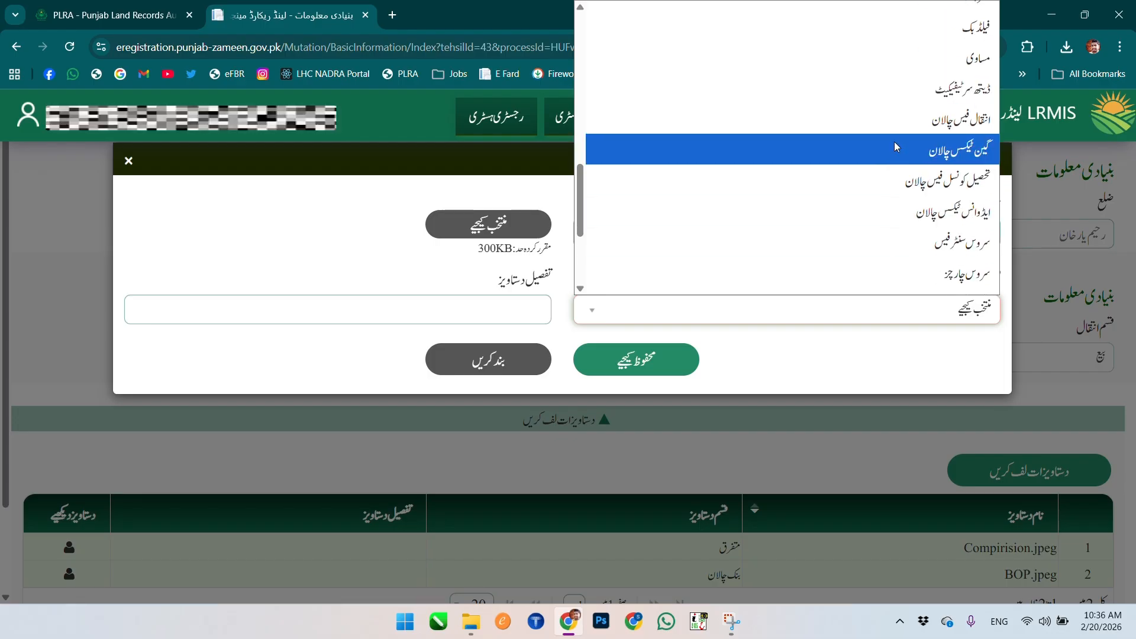
pyautogui.scroll(-1, 894, 141)
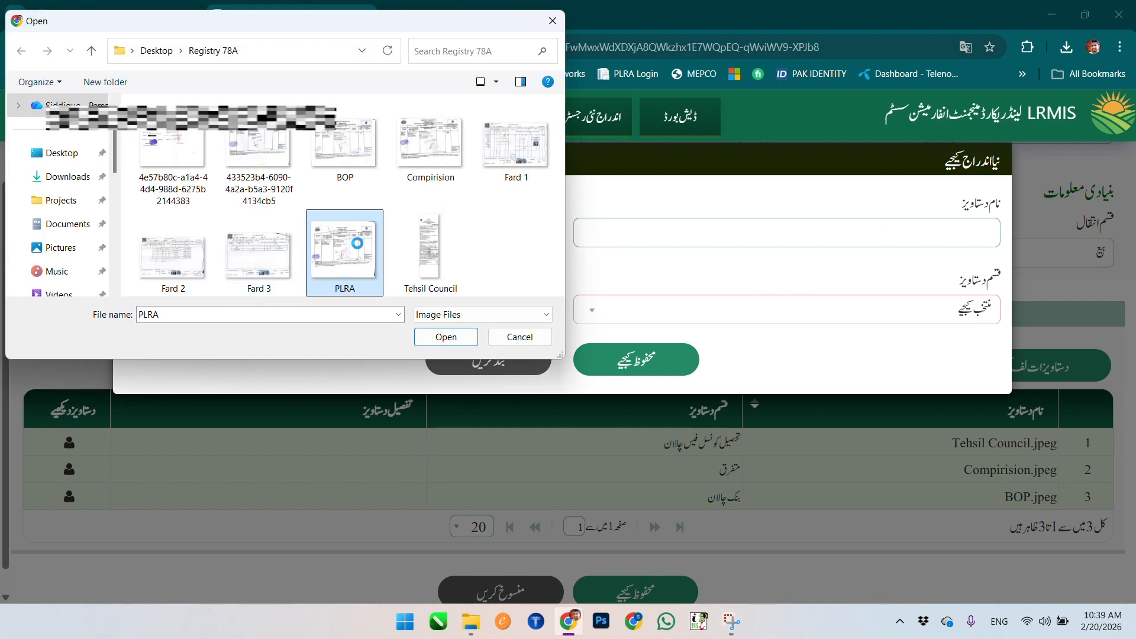
# Step: Attach the PLRA image as a document of type ٹی ایم اے پی ایل آر اے سروس چارجز and save it
pyautogui.rightClick(365, 245)
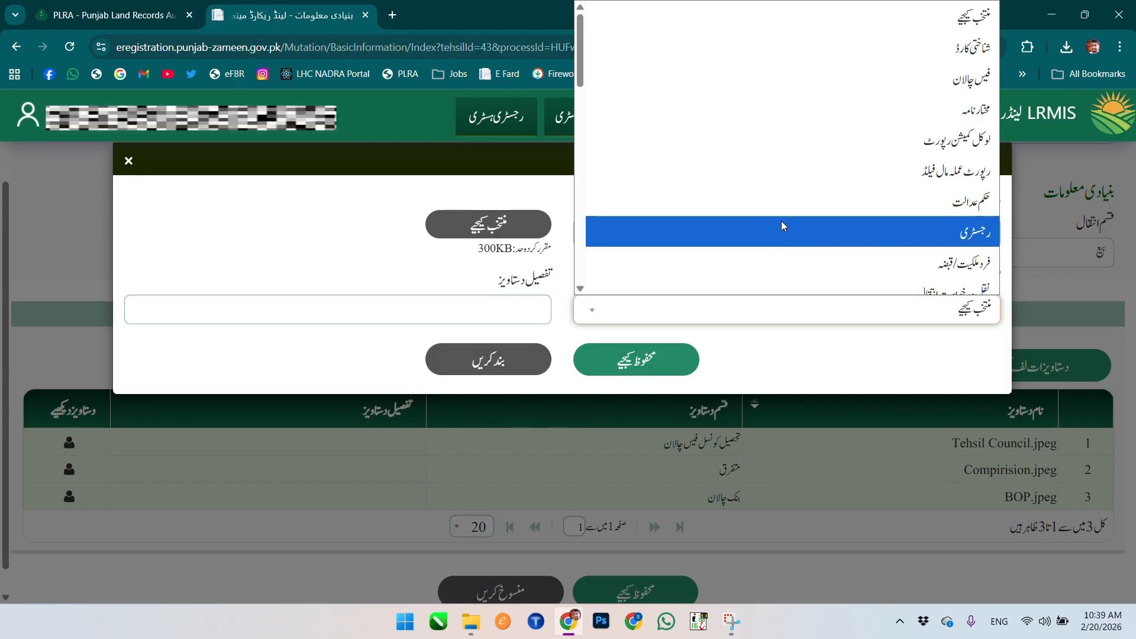
pyautogui.scroll(-2, 781, 221)
pyautogui.scroll(-6, 787, 220)
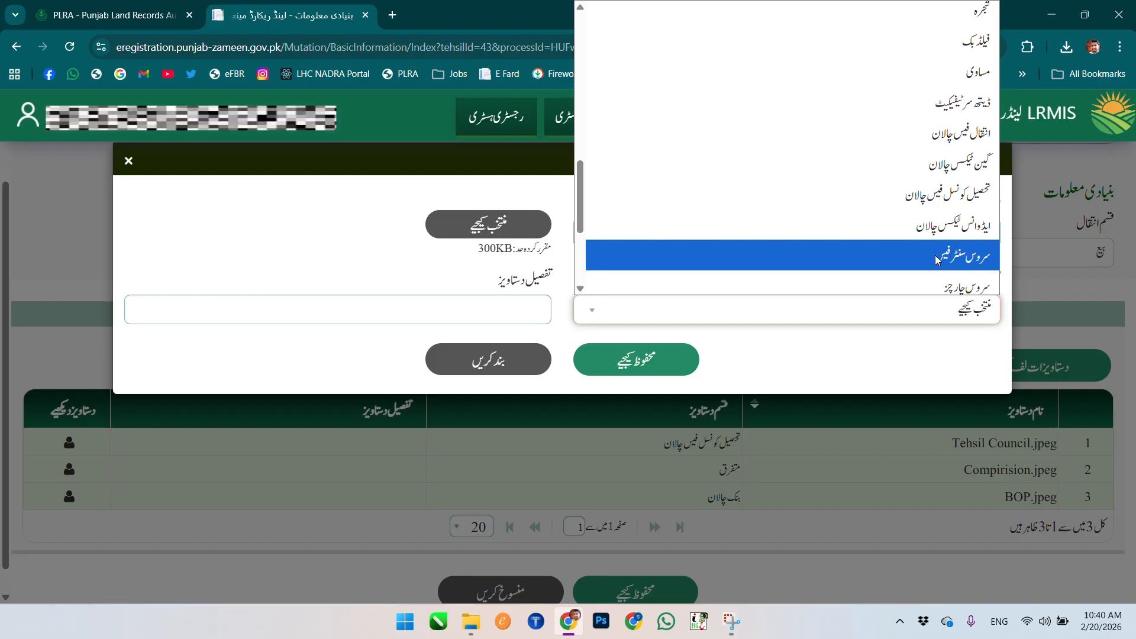
pyautogui.scroll(-1, 935, 254)
pyautogui.click(935, 246)
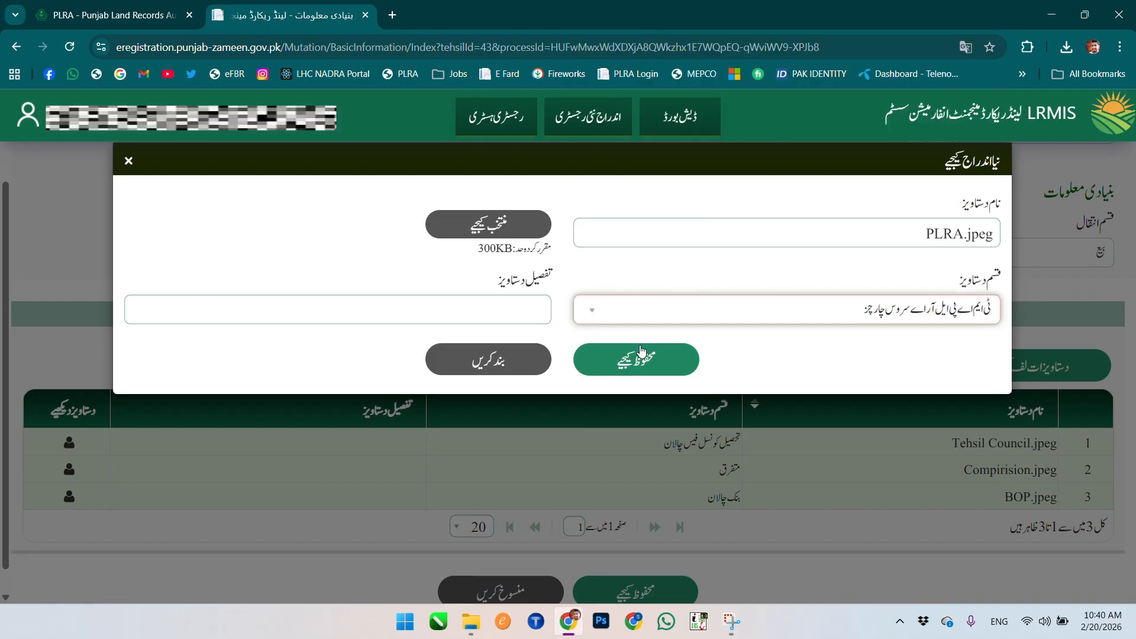
pyautogui.click(649, 362)
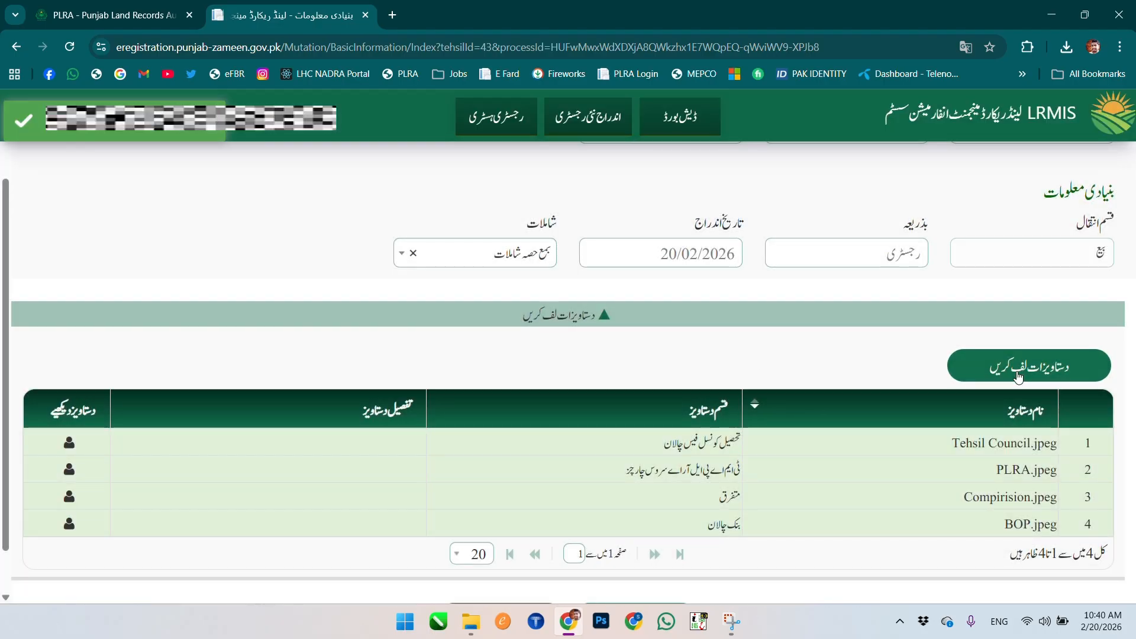
# Step: Attach the Fard 1, Fard 2 and Fard 3 images together as documents of type فرد ملکیت/قبضہ and save them
pyautogui.click(1018, 377)
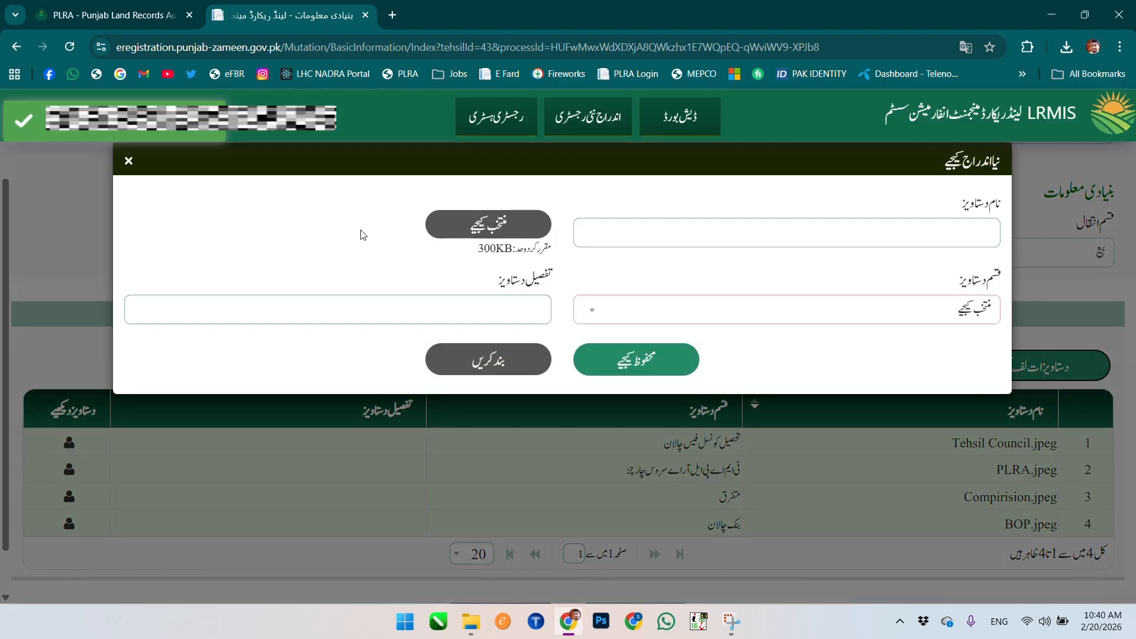
pyautogui.click(490, 230)
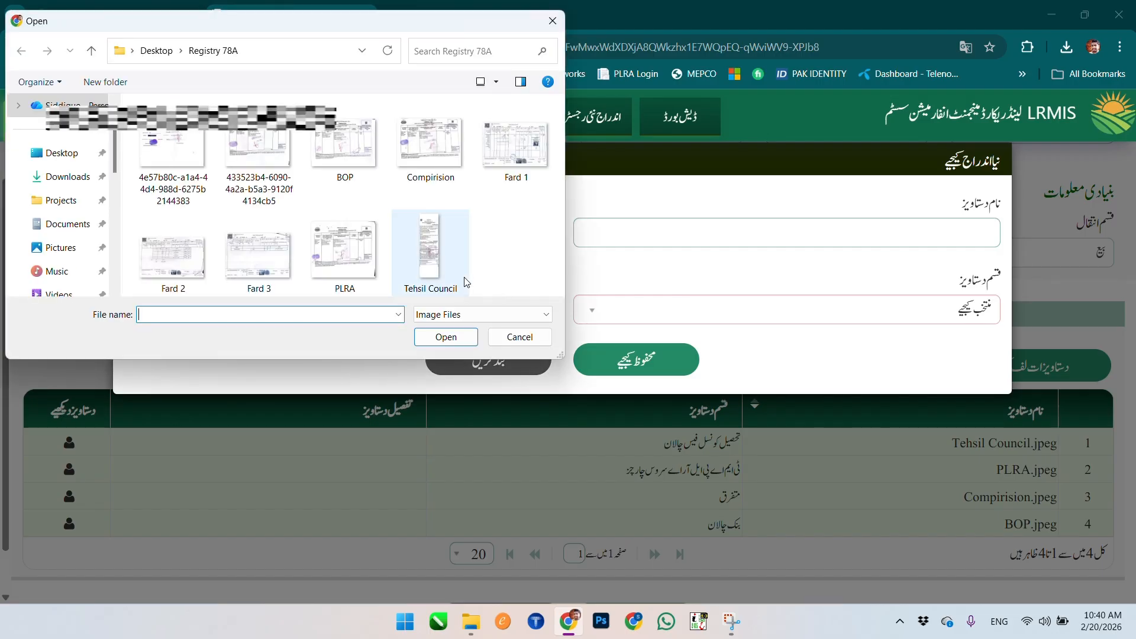
pyautogui.click(515, 145)
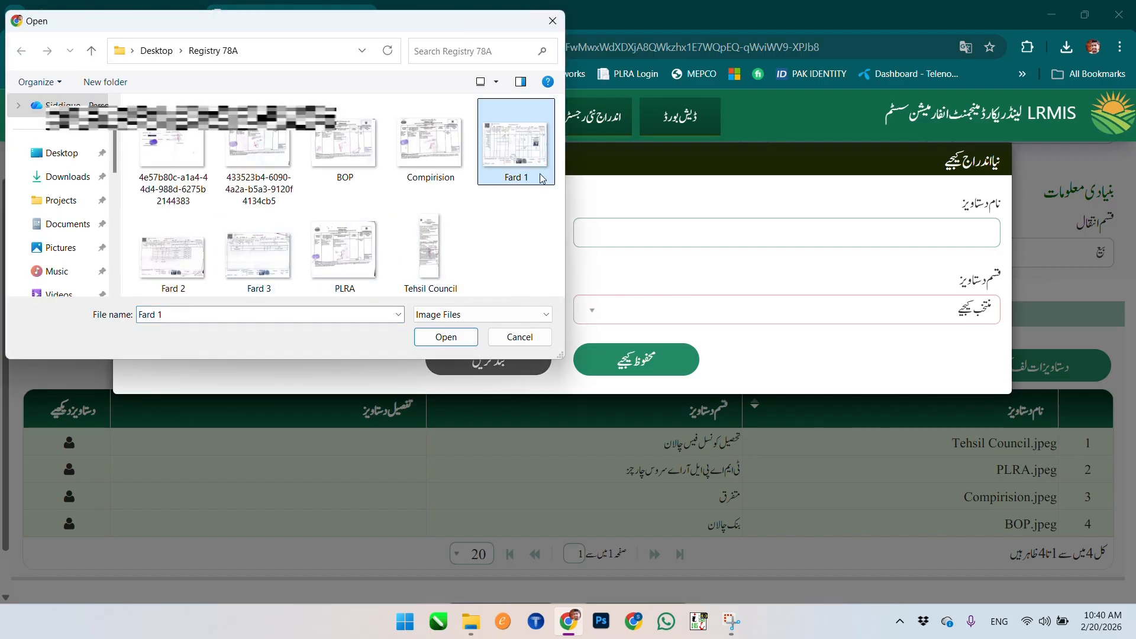
pyautogui.keyDown('ctrl'); pyautogui.click(197, 258); pyautogui.keyUp('ctrl')
pyautogui.keyDown('ctrl'); pyautogui.click(278, 266); pyautogui.keyUp('ctrl')
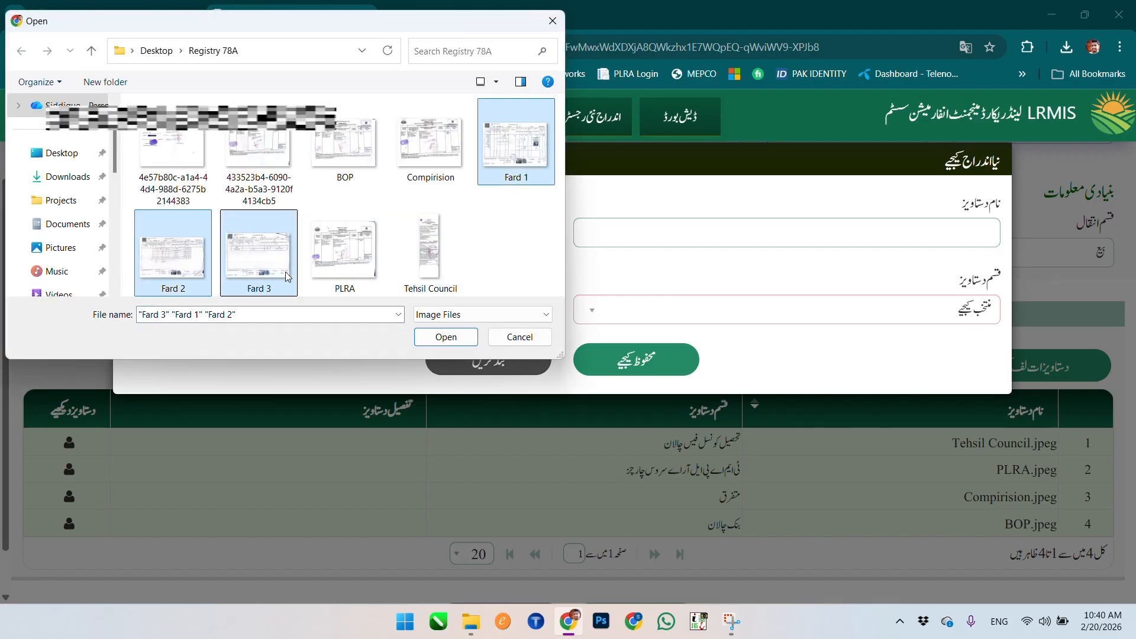
pyautogui.click(436, 335)
pyautogui.click(667, 370)
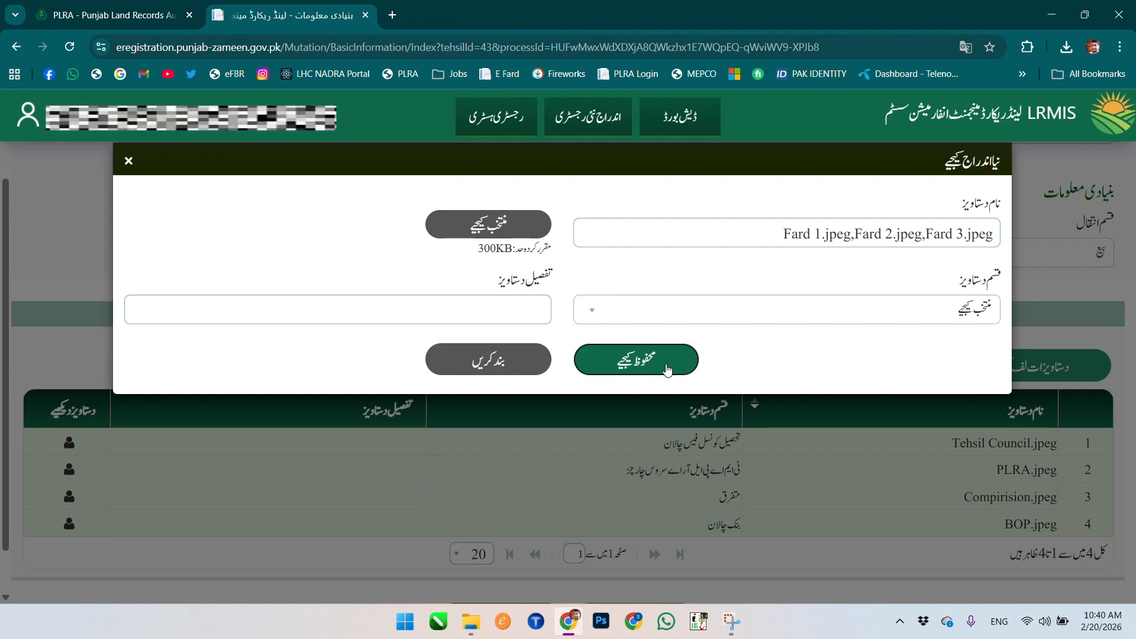
pyautogui.click(769, 309)
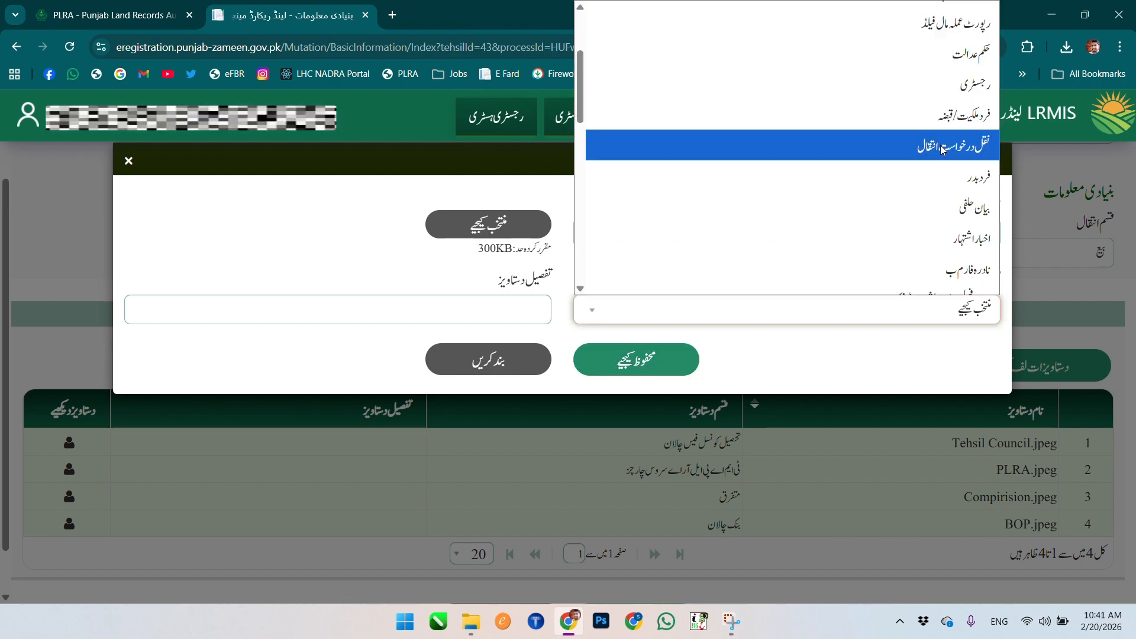
pyautogui.click(965, 115)
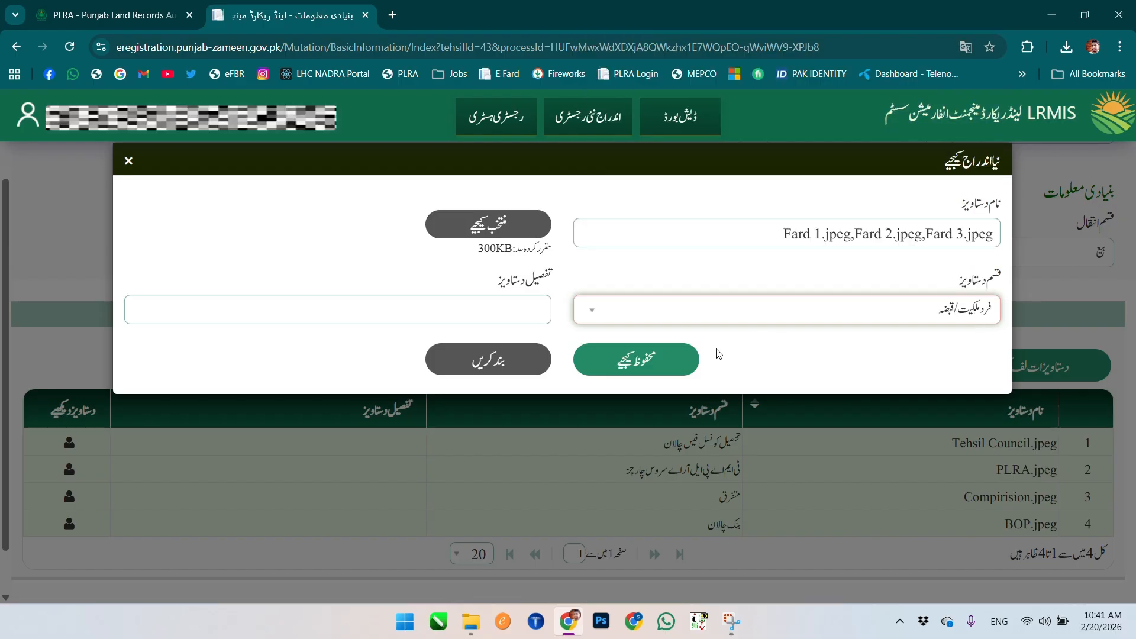
pyautogui.click(644, 370)
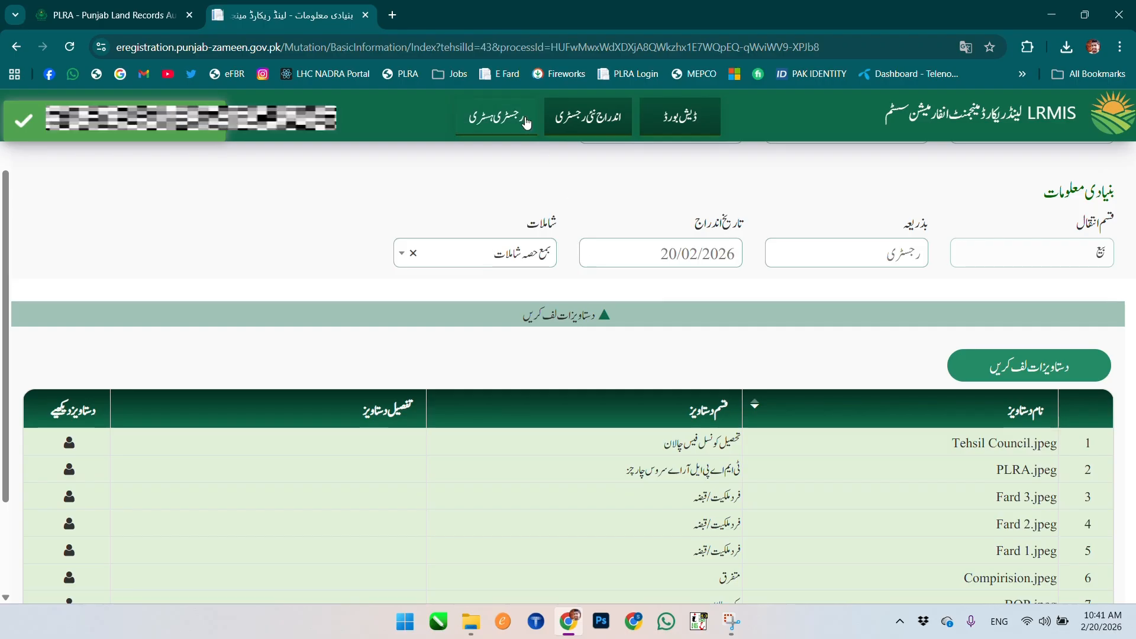
# Step: Review the list of attached documents and save the basic information page
pyautogui.click(492, 39)
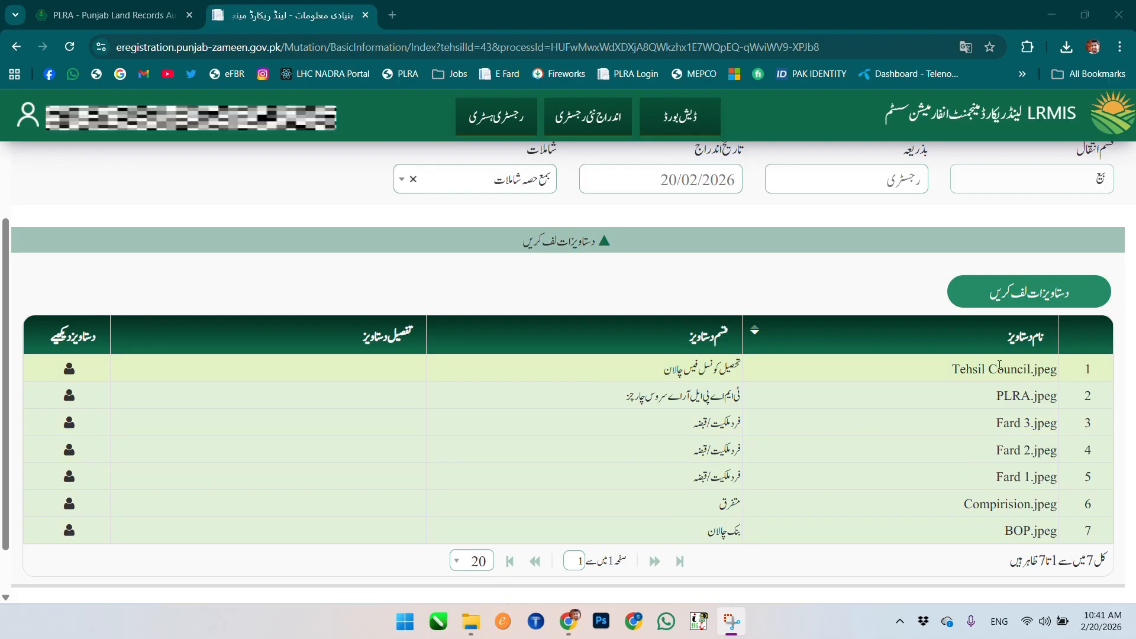
pyautogui.scroll(-1, 1003, 384)
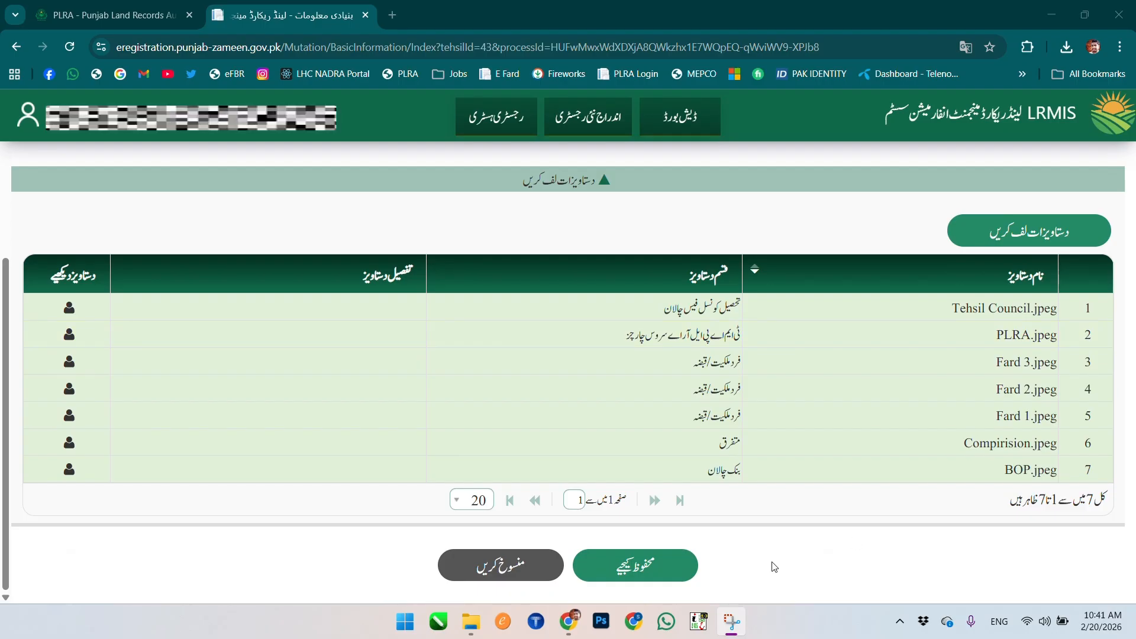
pyautogui.click(667, 567)
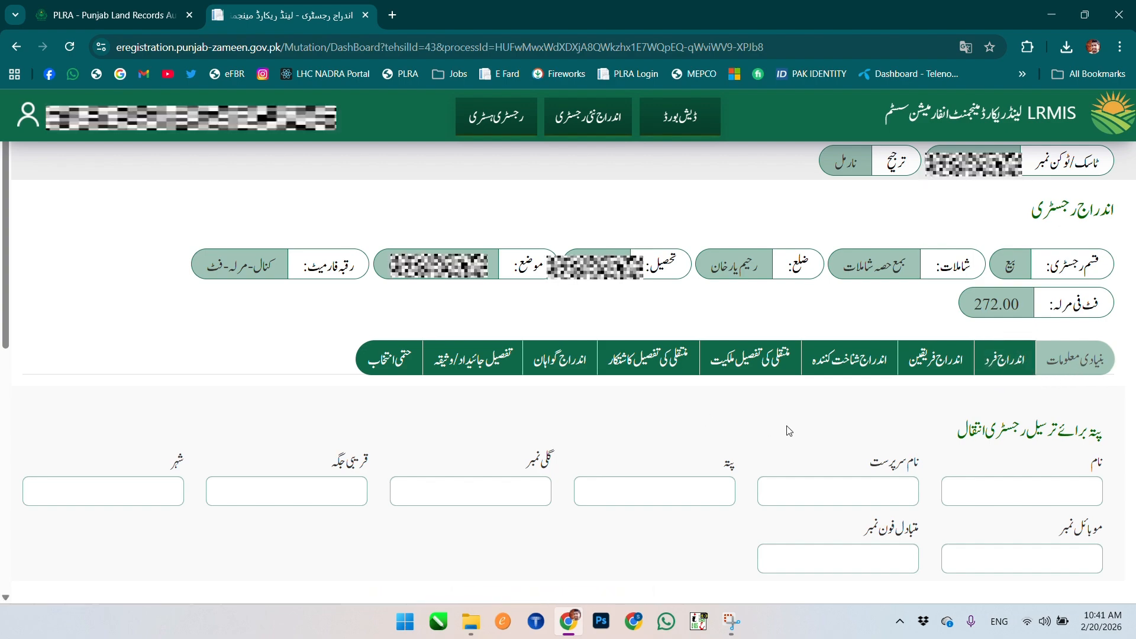
# Step: Look over the registry delivery address fields and open the fard entry section (اندراج فرد)
pyautogui.scroll(-1, 789, 431)
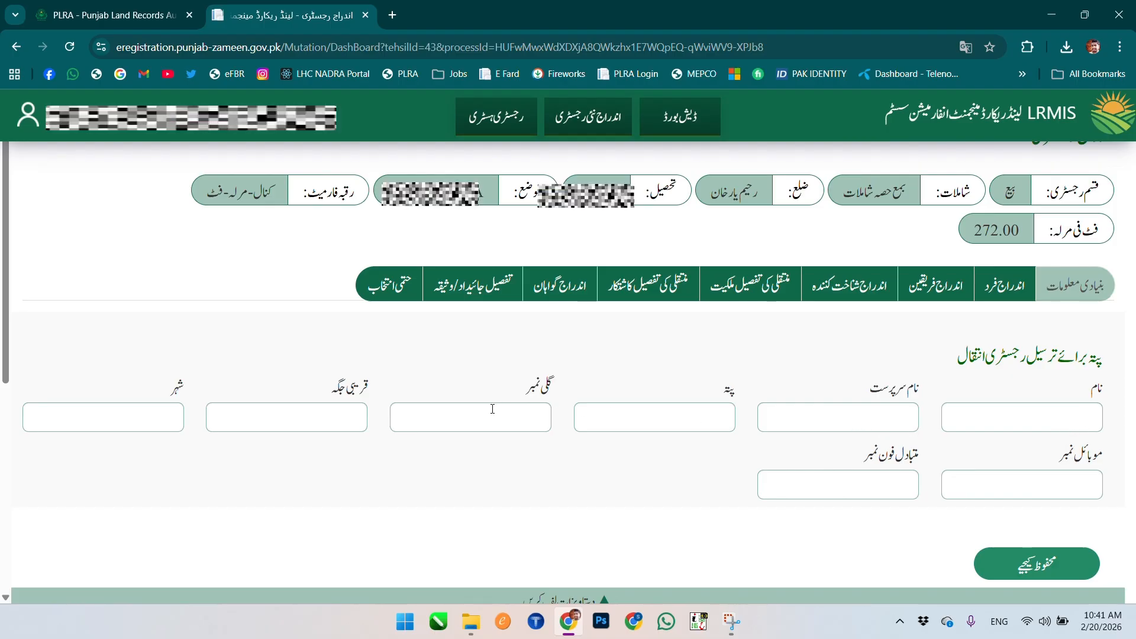
pyautogui.scroll(1, 793, 426)
pyautogui.scroll(-1, 793, 473)
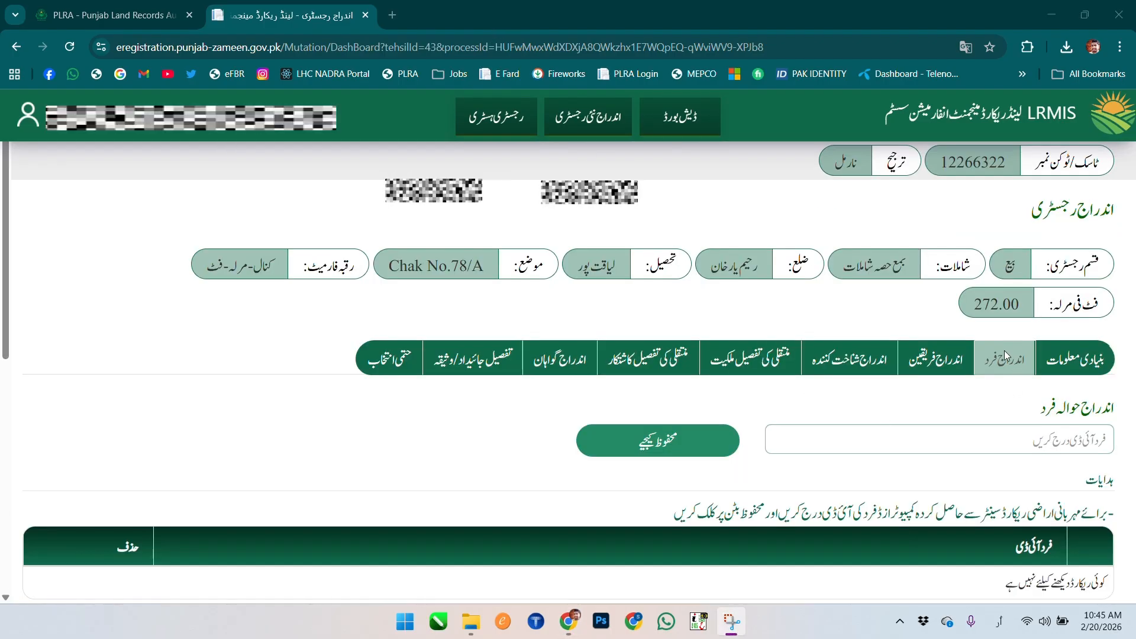
pyautogui.click(1004, 357)
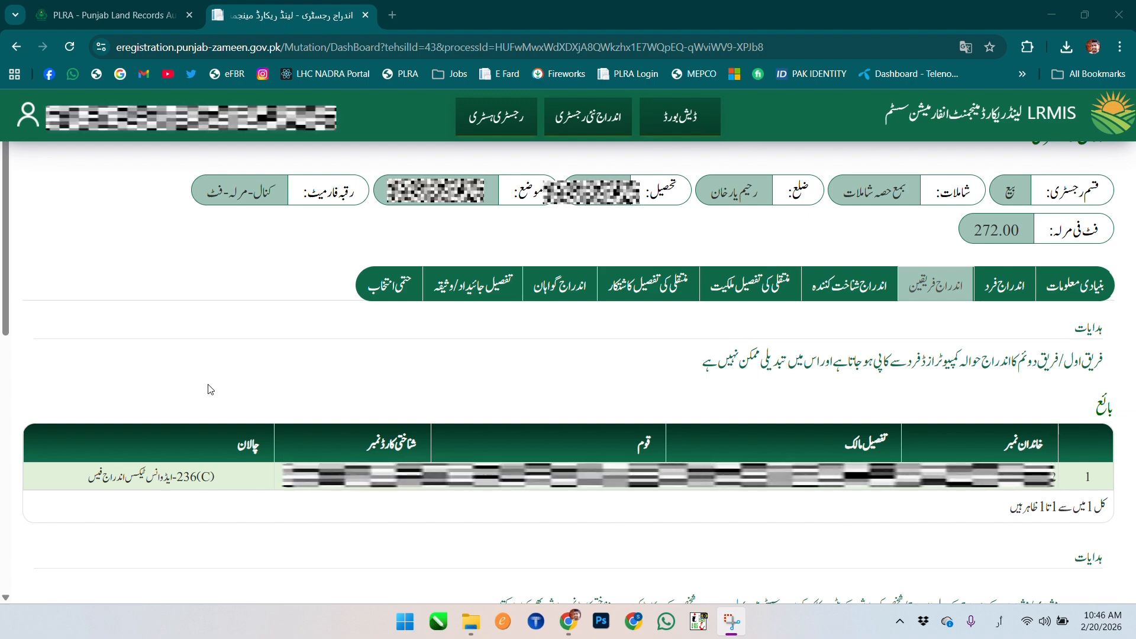
# Step: Enter the CPR number for the seller's 236(C) advance tax challan, look up the payment and save the tax entry
pyautogui.click(158, 478)
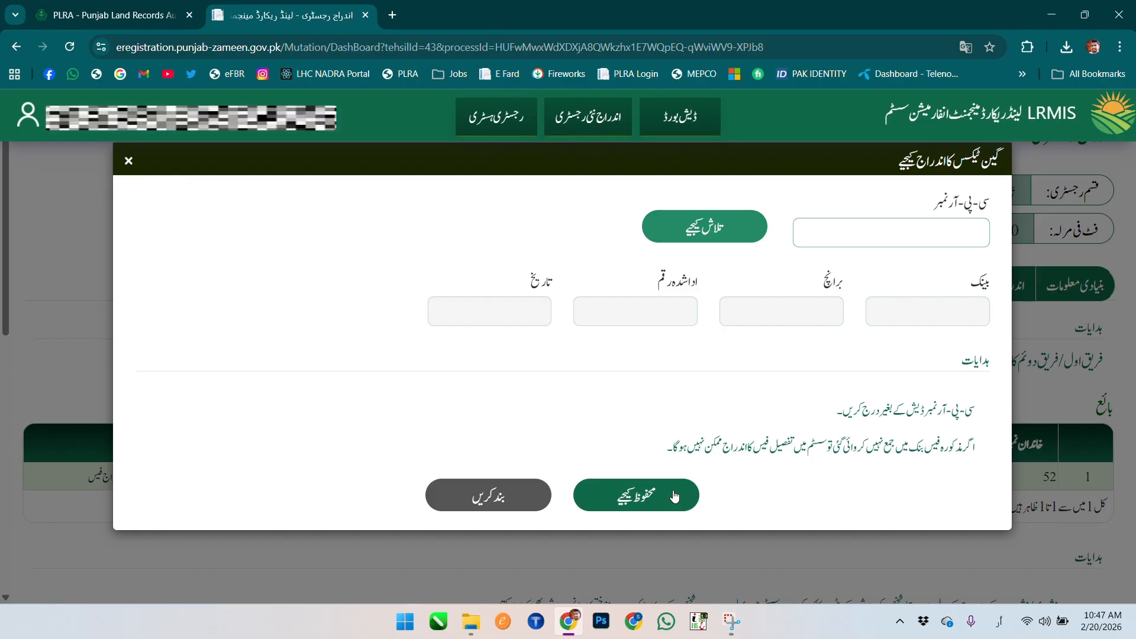
pyautogui.click(486, 22)
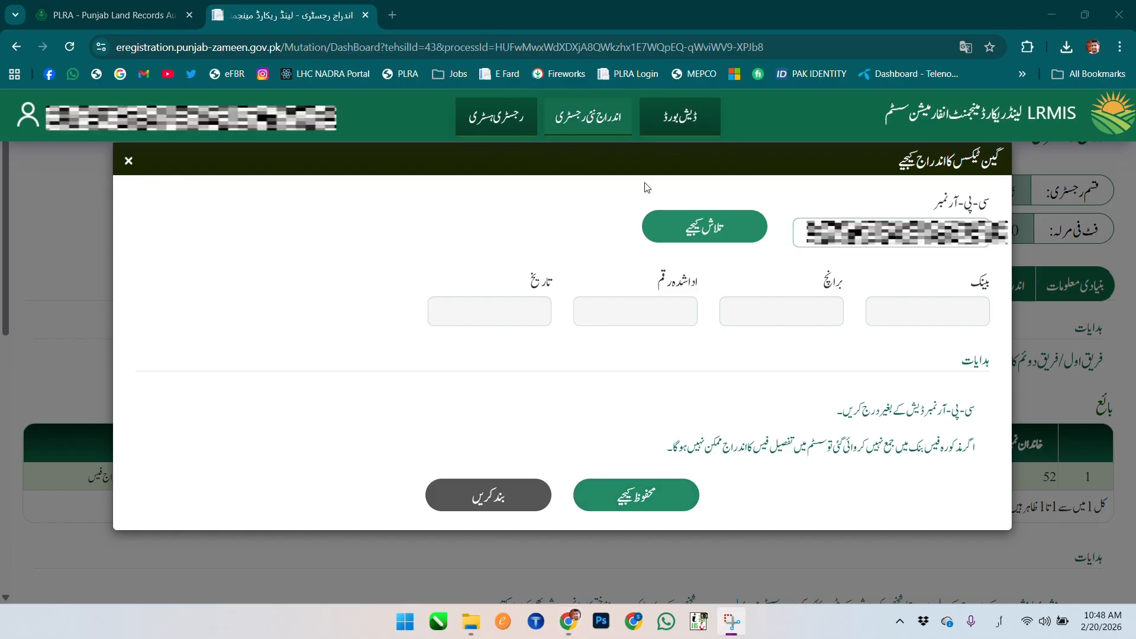
pyautogui.click(710, 234)
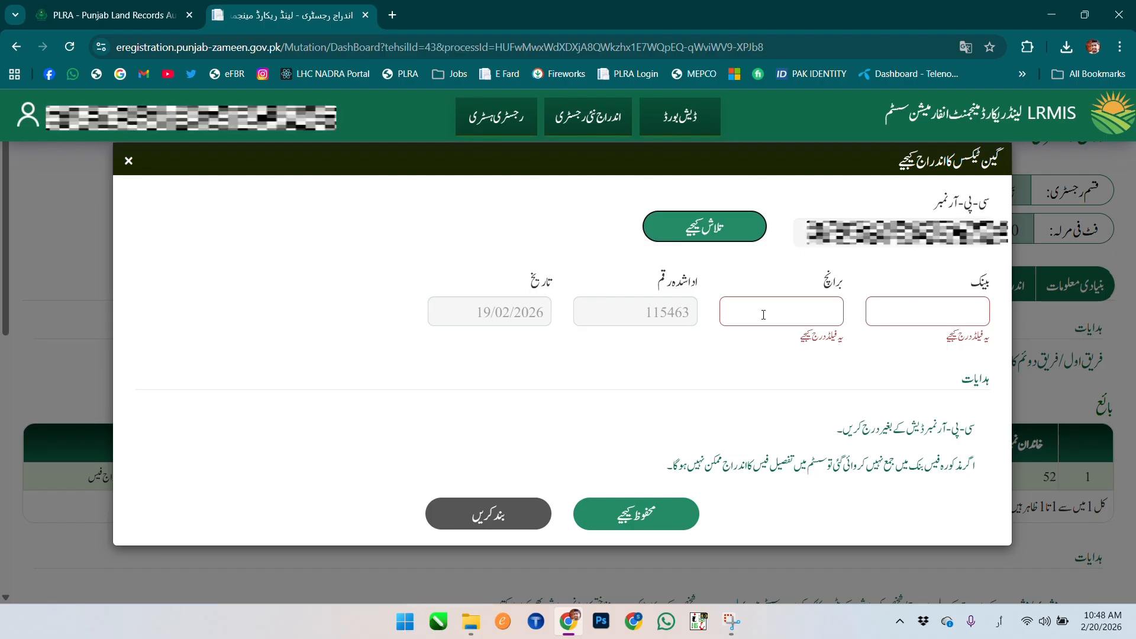
pyautogui.click(670, 499)
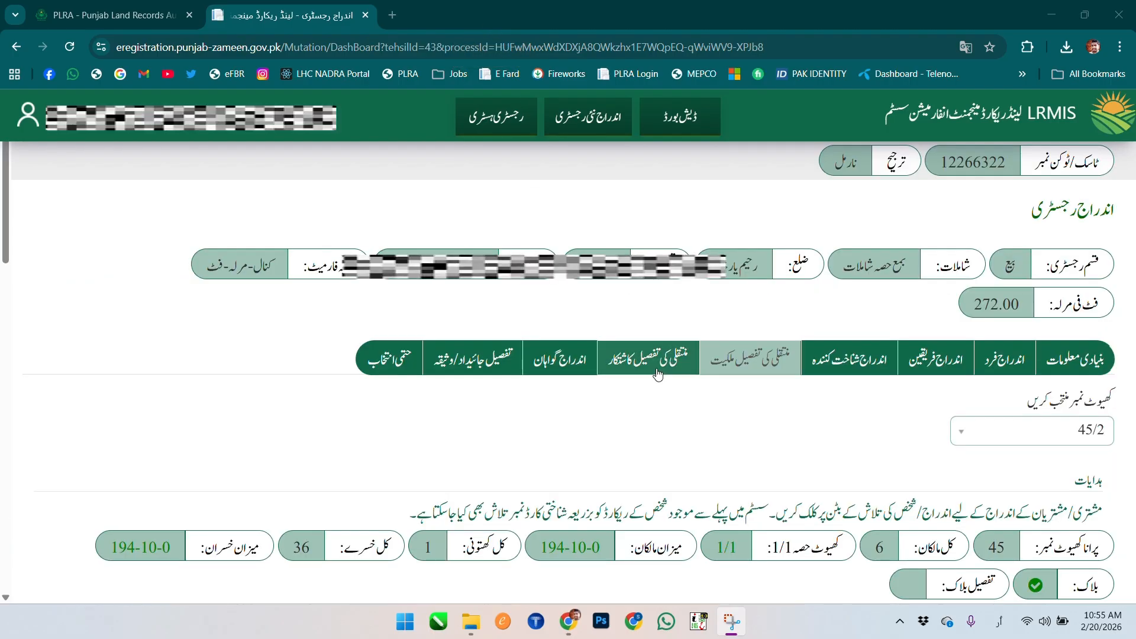
# Step: Open the witness entry section (اندراج گواہان) of the registry
pyautogui.click(563, 364)
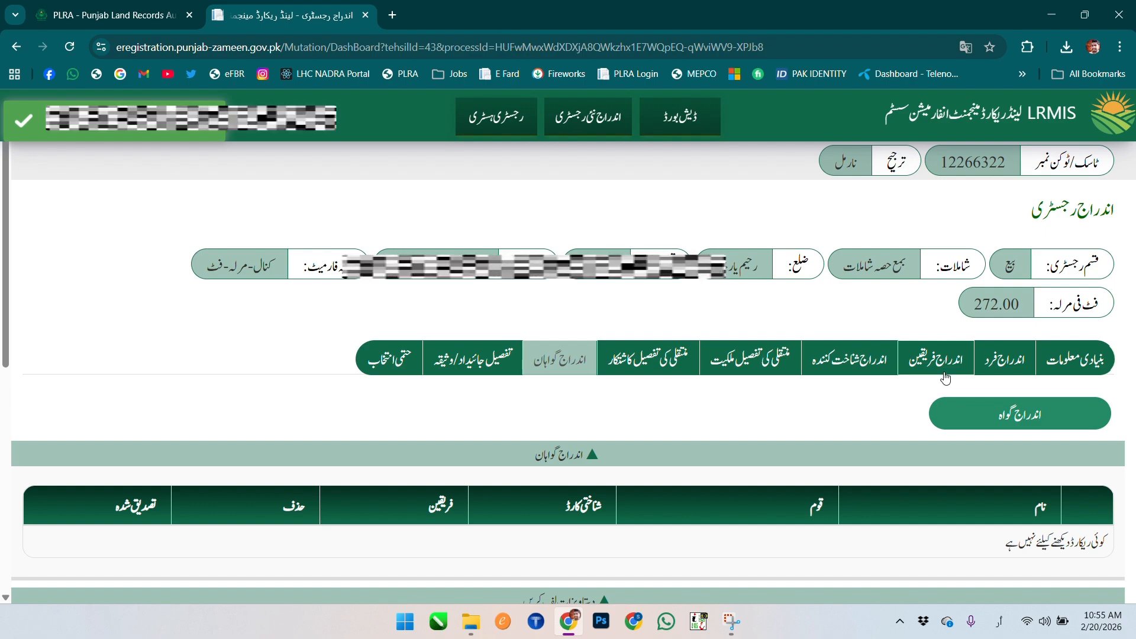
# Step: Find the witness by identity card number and add them to the registry, and view the new-witness form without saving it
pyautogui.click(1017, 418)
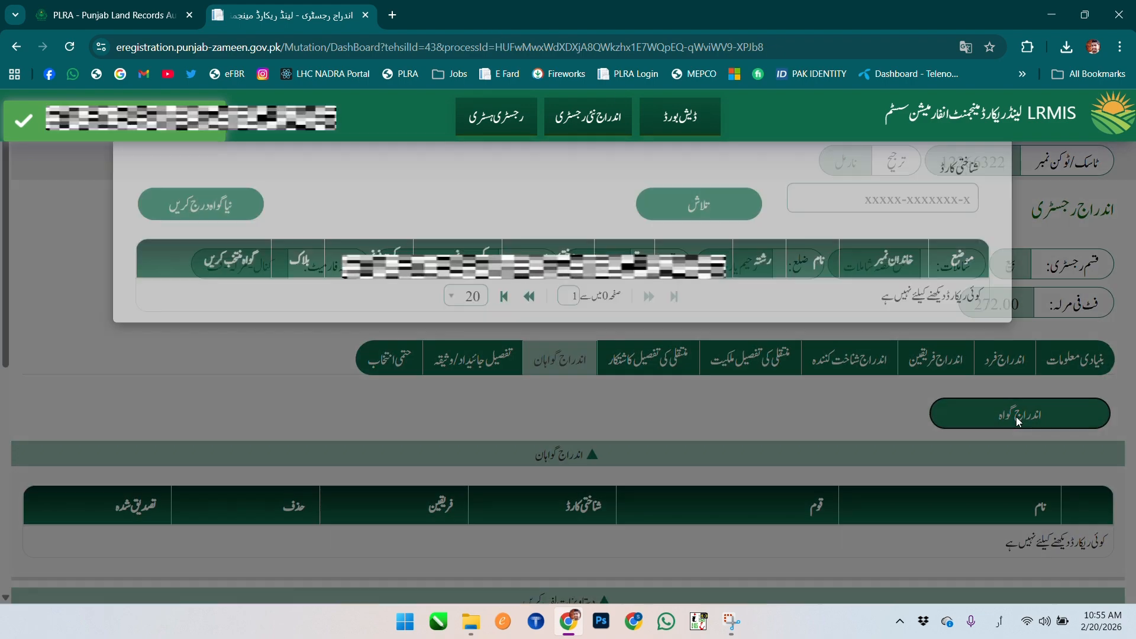
pyautogui.click(856, 231)
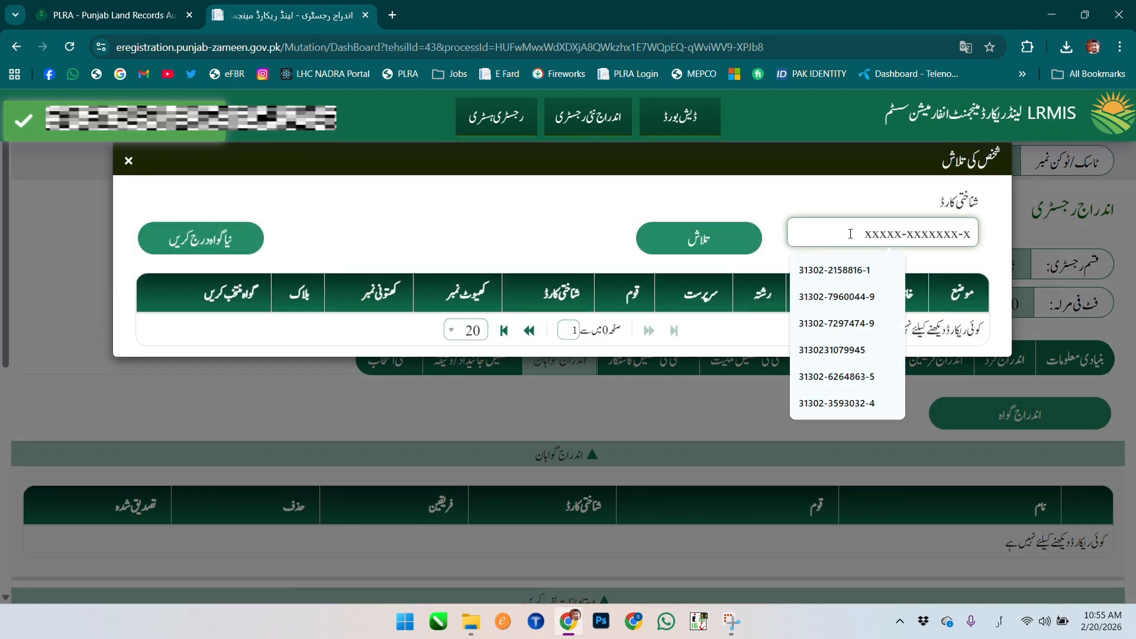
pyautogui.press('Escape')
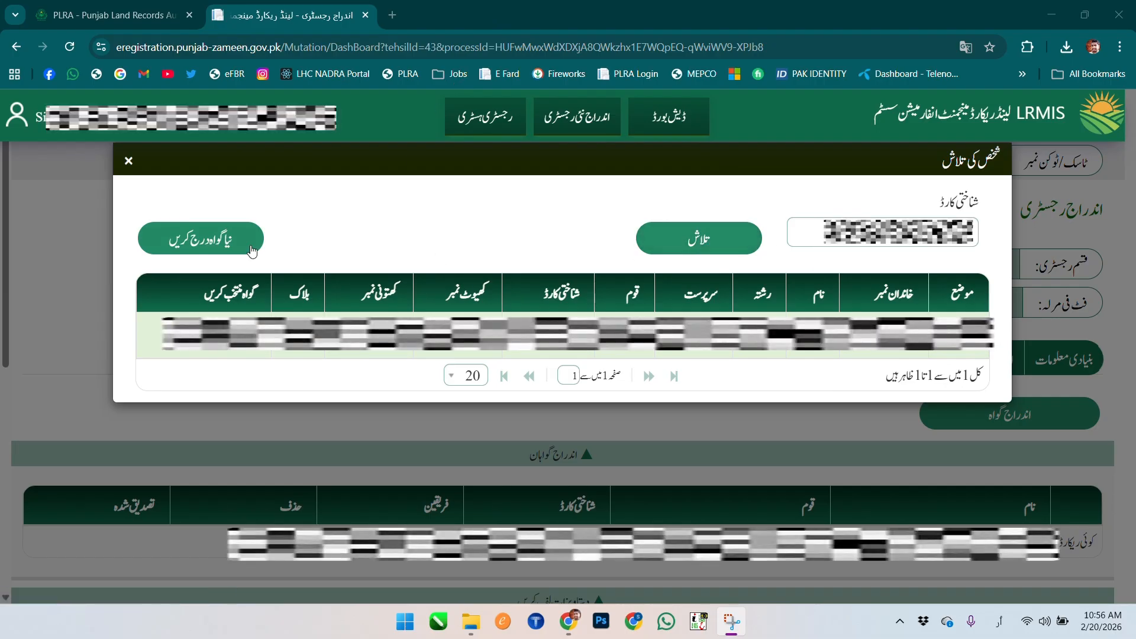
pyautogui.click(230, 334)
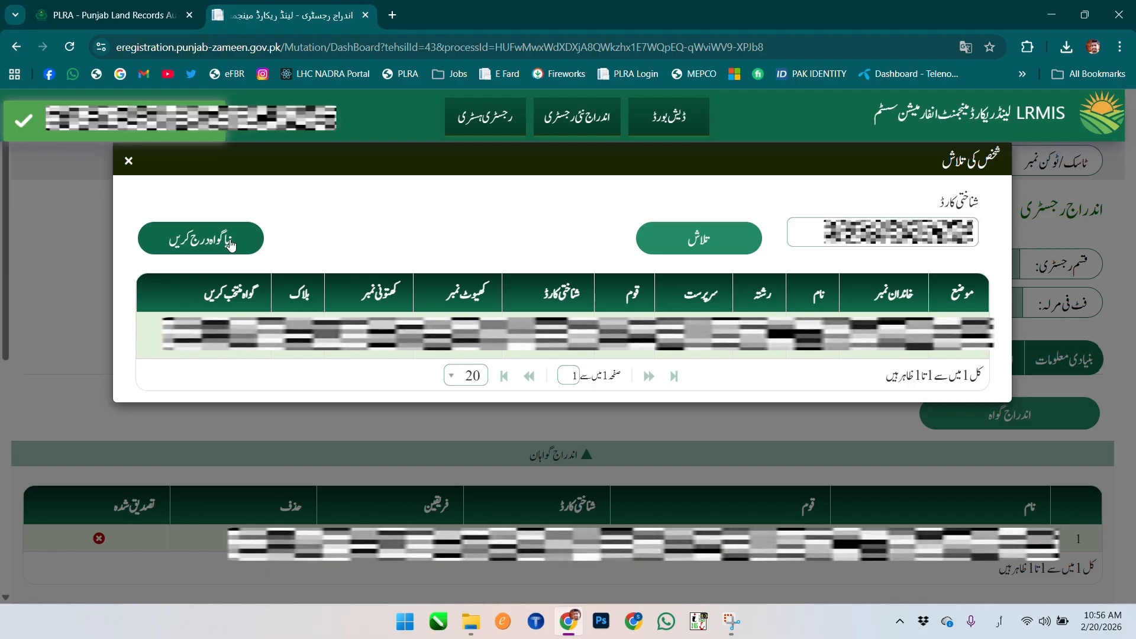
pyautogui.click(231, 245)
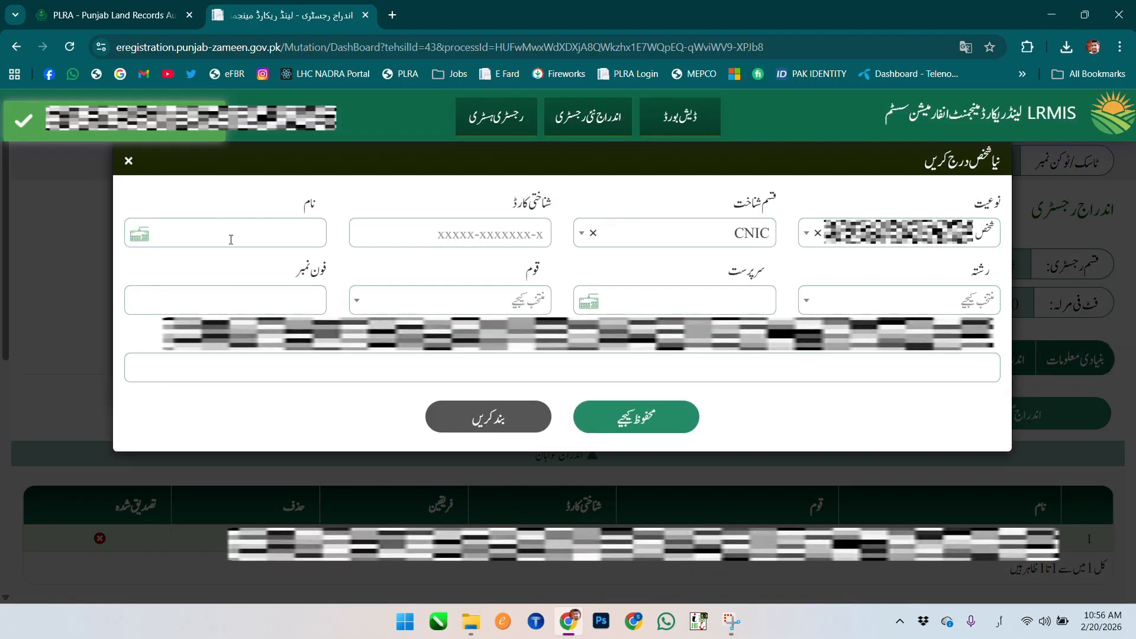
pyautogui.click(521, 432)
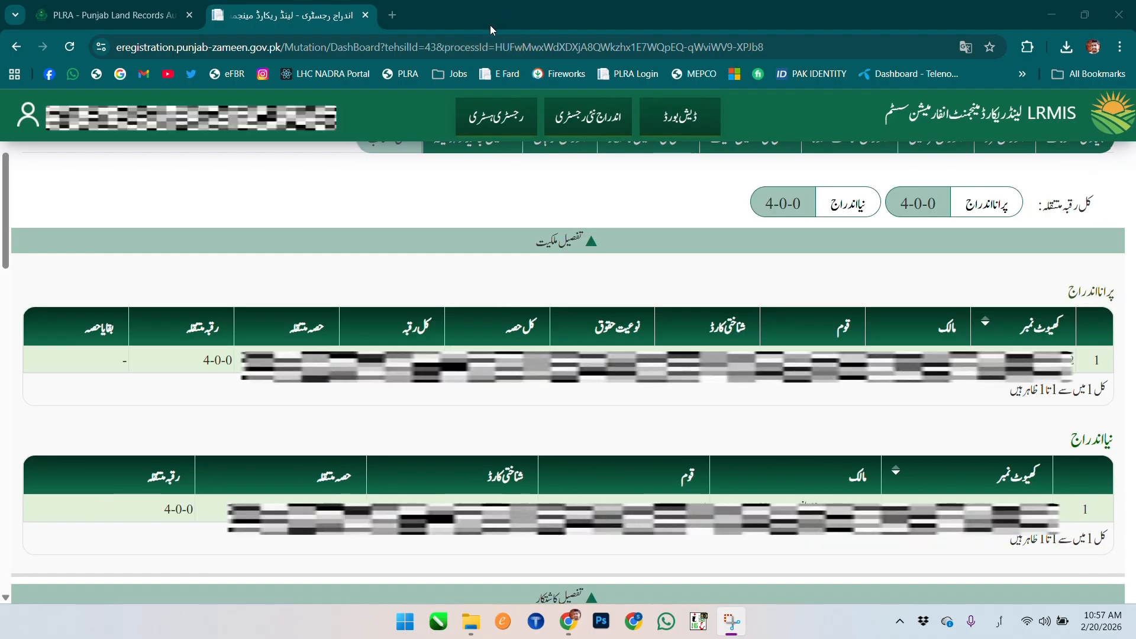
# Step: Enter the CPR number for the buyer's 236(K) advance tax with bank and branch Online, look up the payment and save the entry
pyautogui.scroll(1, 386, 210)
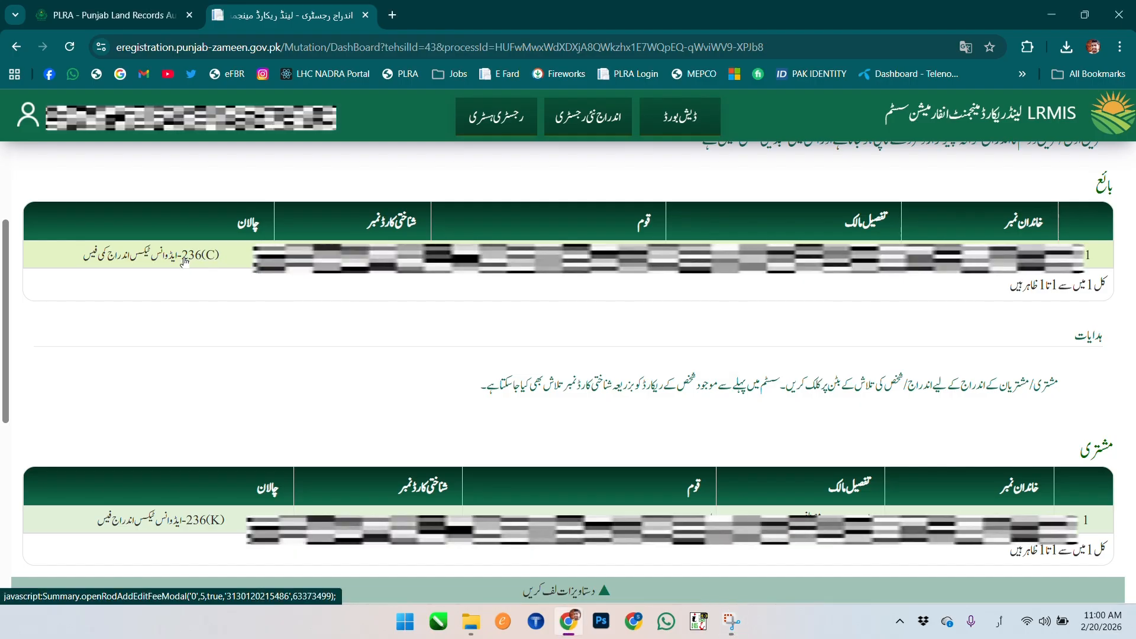
pyautogui.click(185, 263)
pyautogui.click(1099, 456)
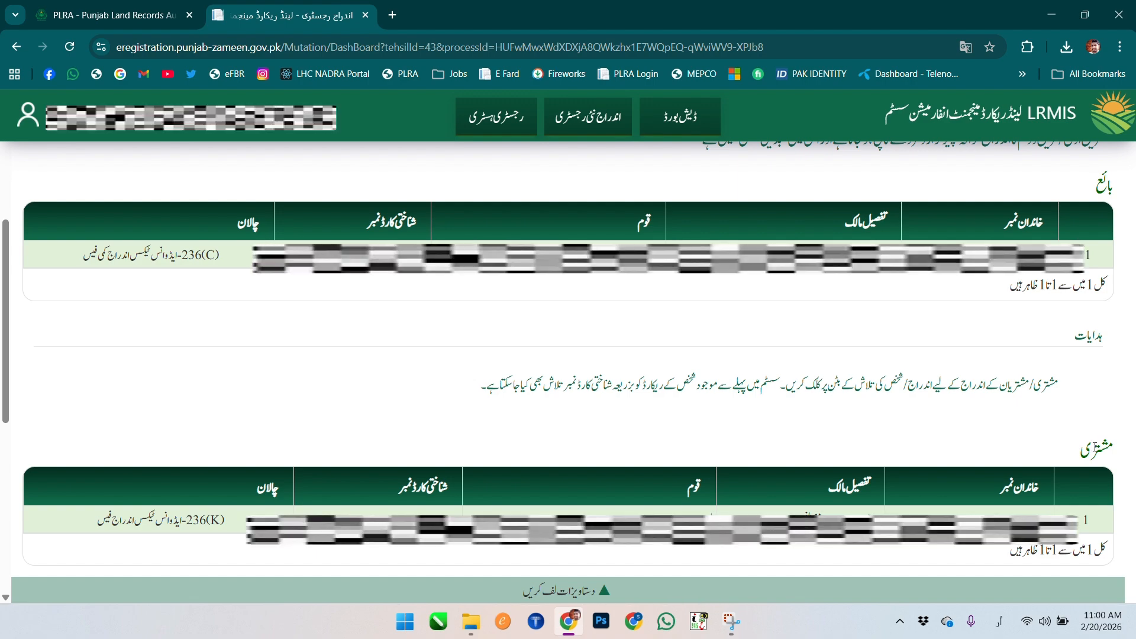
pyautogui.click(161, 520)
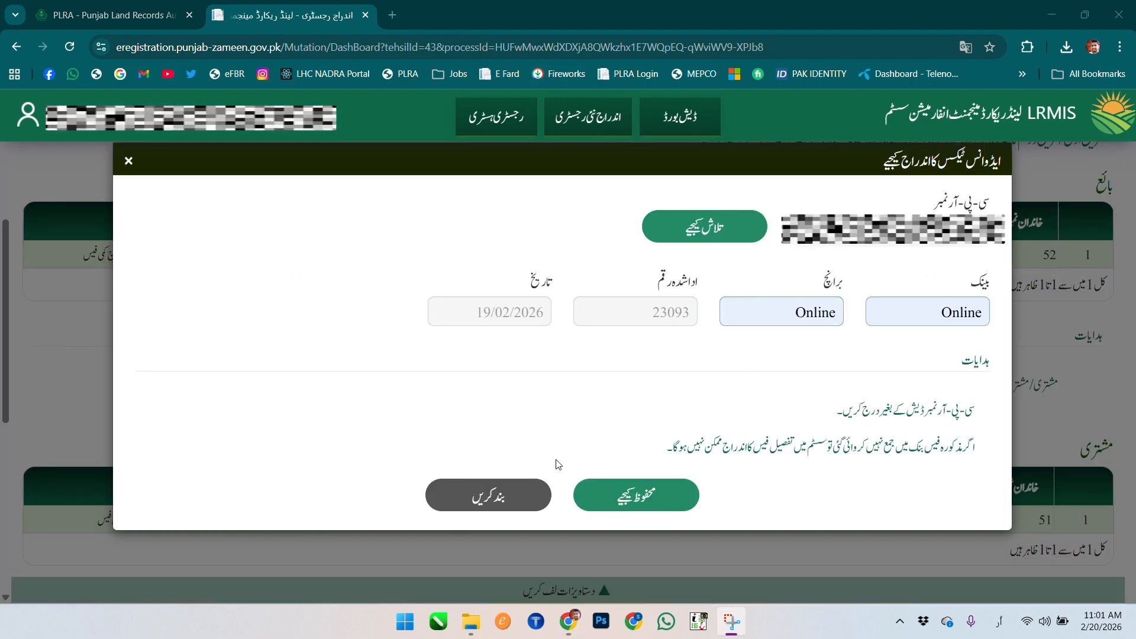
pyautogui.click(648, 504)
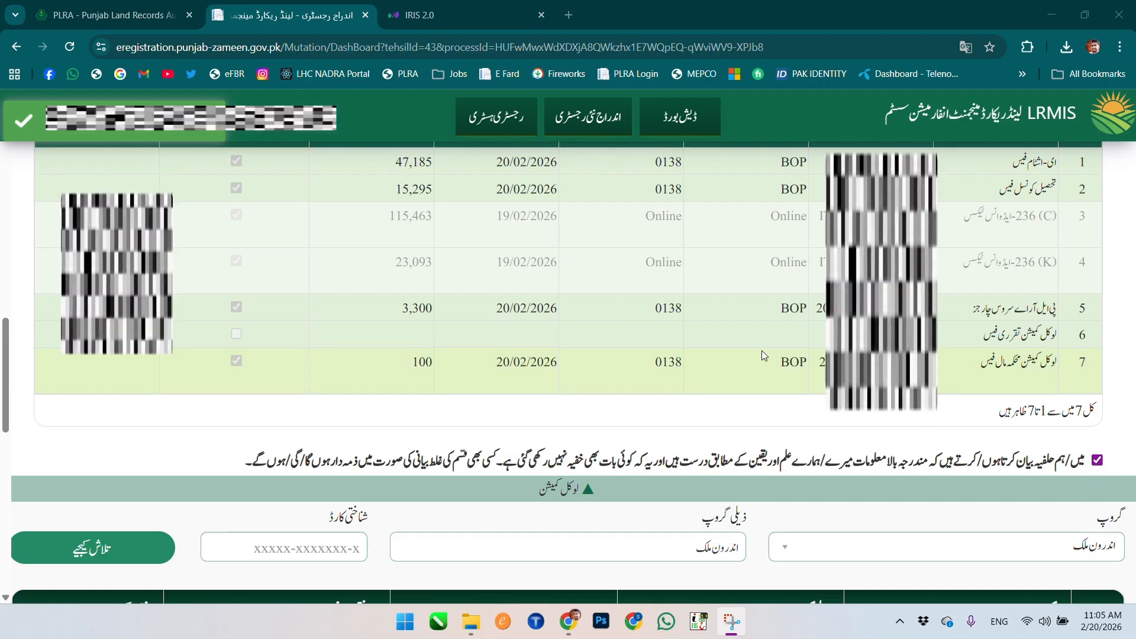
# Step: Forward the completed registry to the sub-registrar (آگے بھیجیں), confirm the submission and close the closing message
pyautogui.scroll(-6, 690, 318)
pyautogui.click(690, 318)
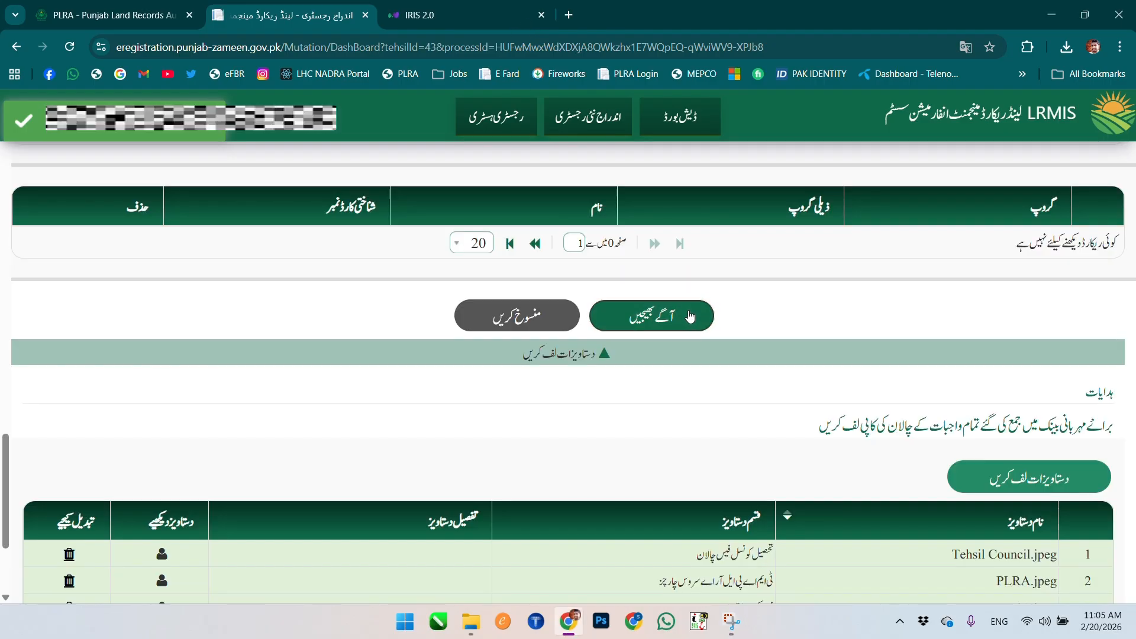
pyautogui.click(630, 324)
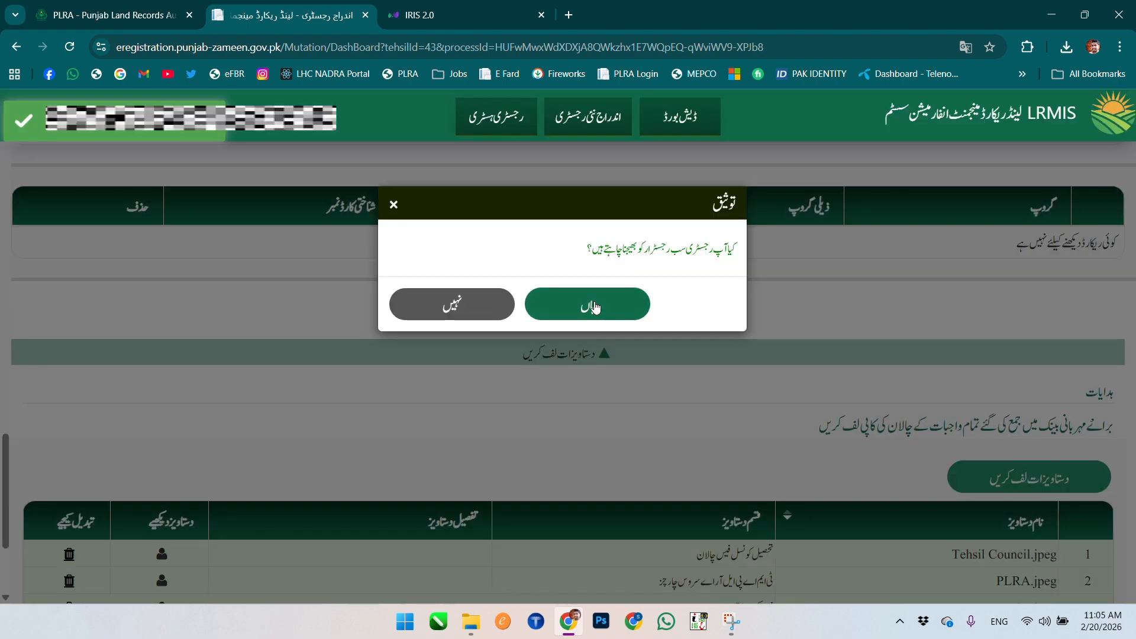
pyautogui.click(597, 309)
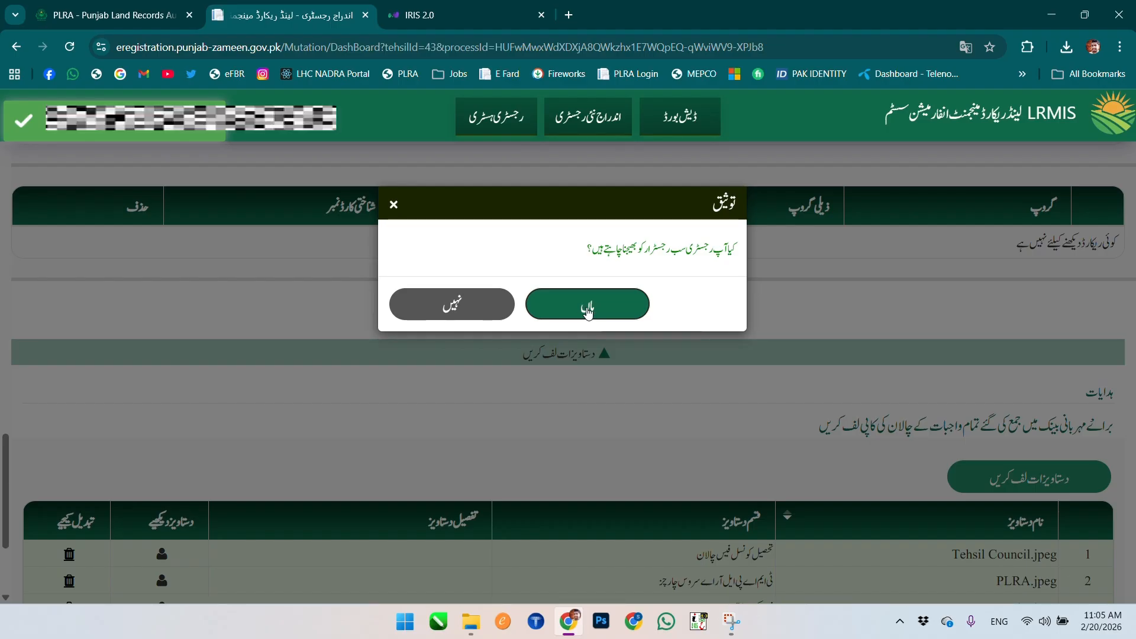
pyautogui.click(588, 312)
pyautogui.click(459, 304)
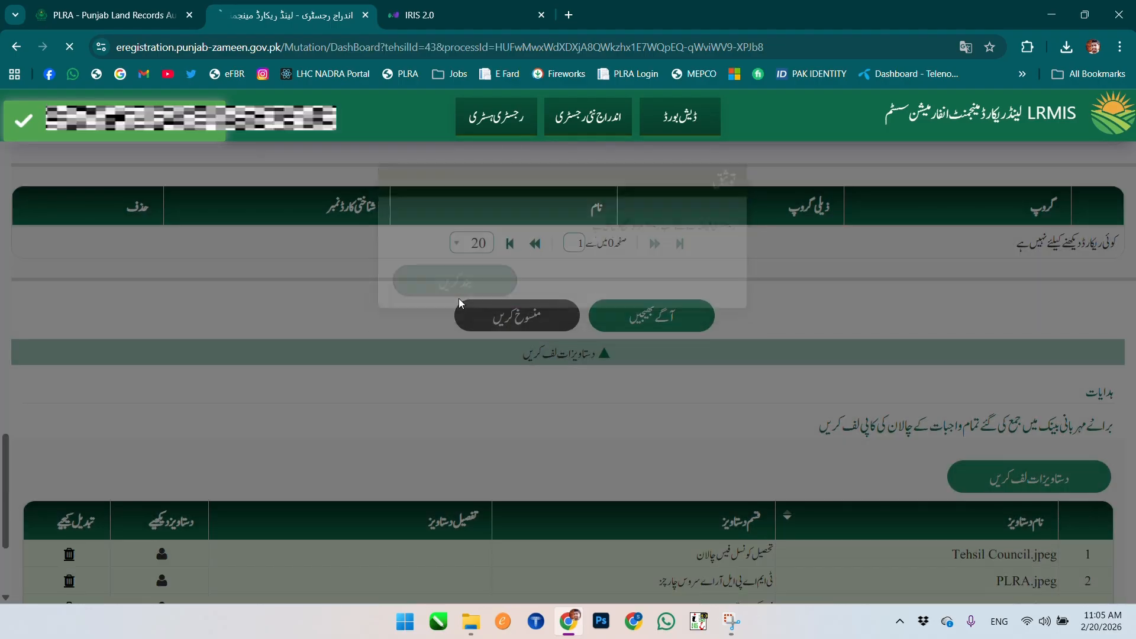